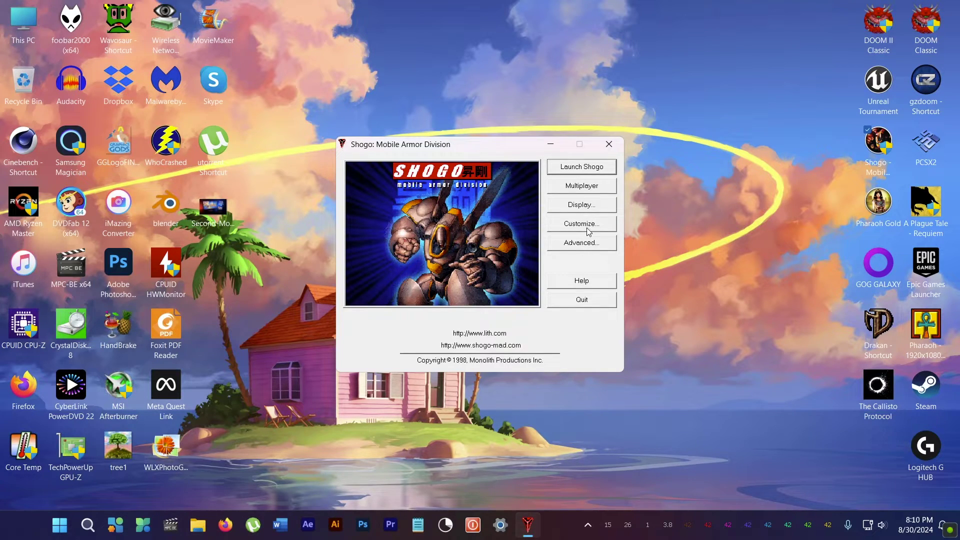
- Open Advanced Options from the Shogo launcher and leave its checkboxes unchanged
{"action": "left_click", "coordinate": [580, 244]}
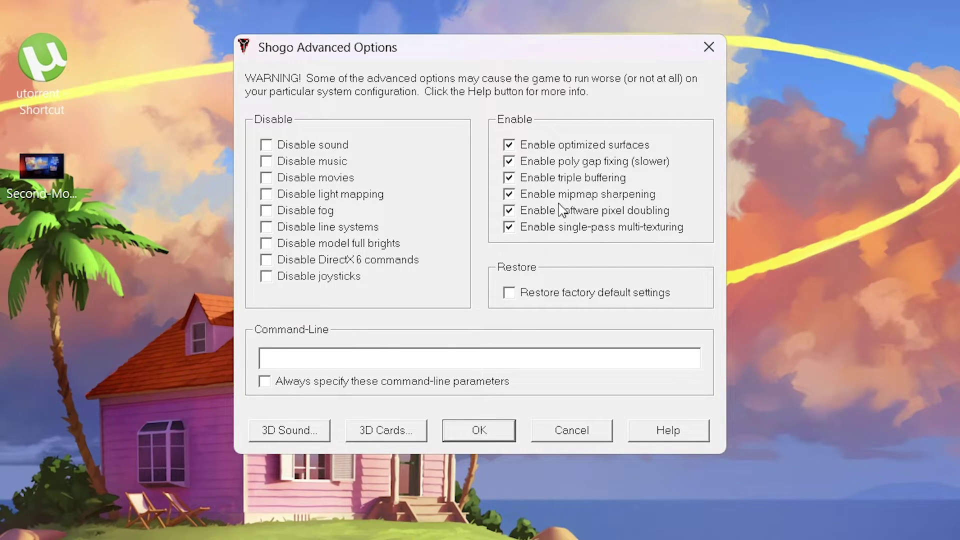
- Close Advanced Options unchanged, then try Customize... and dismiss the missing .REZ add-on message
{"action": "left_click", "coordinate": [479, 433]}
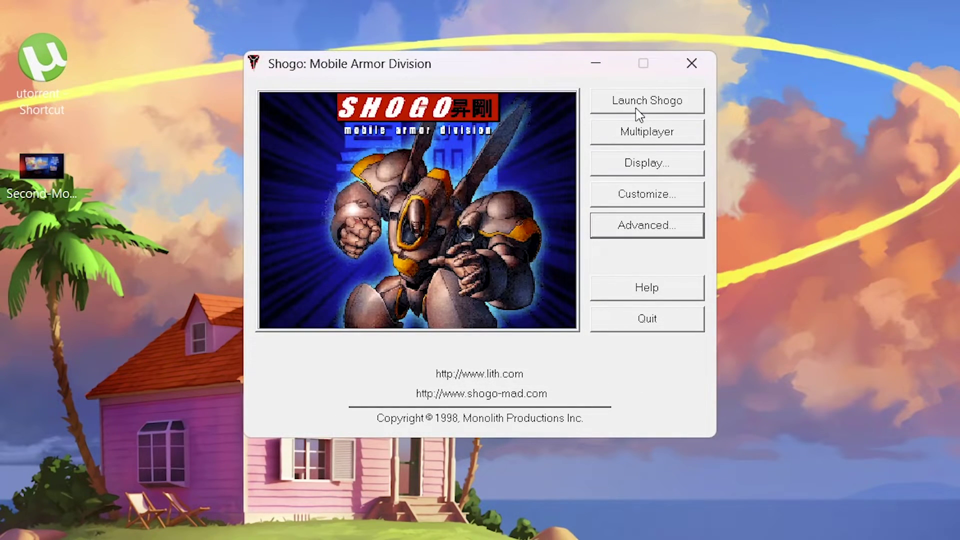
{"action": "left_click", "coordinate": [634, 196]}
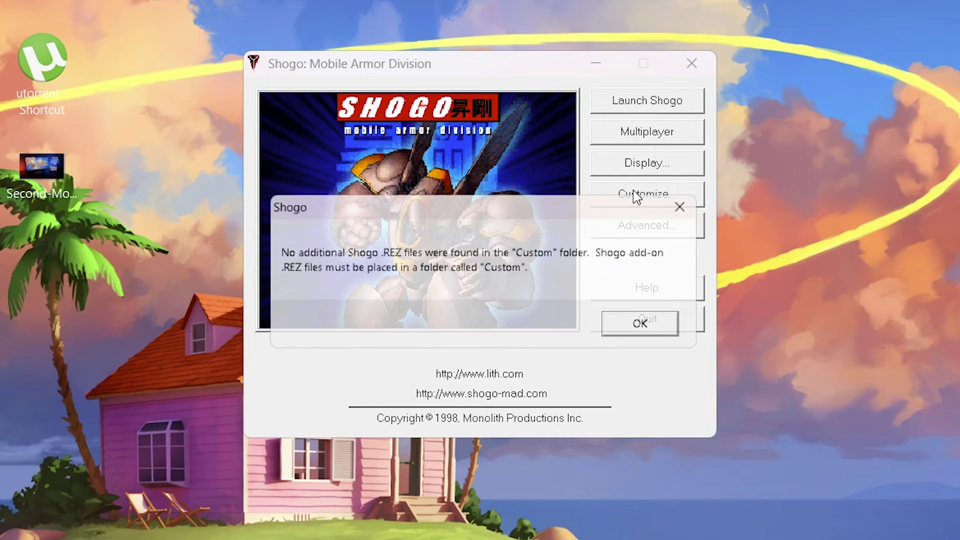
{"action": "left_click", "coordinate": [651, 325]}
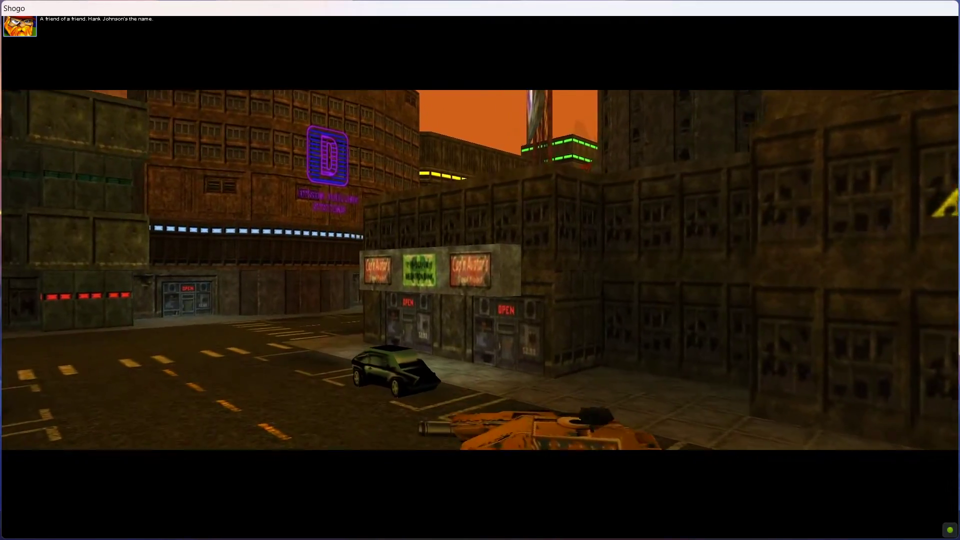
- Jump above the street and advance, firing volleys of projectiles at enemies
{"action": "key", "text": "space"}
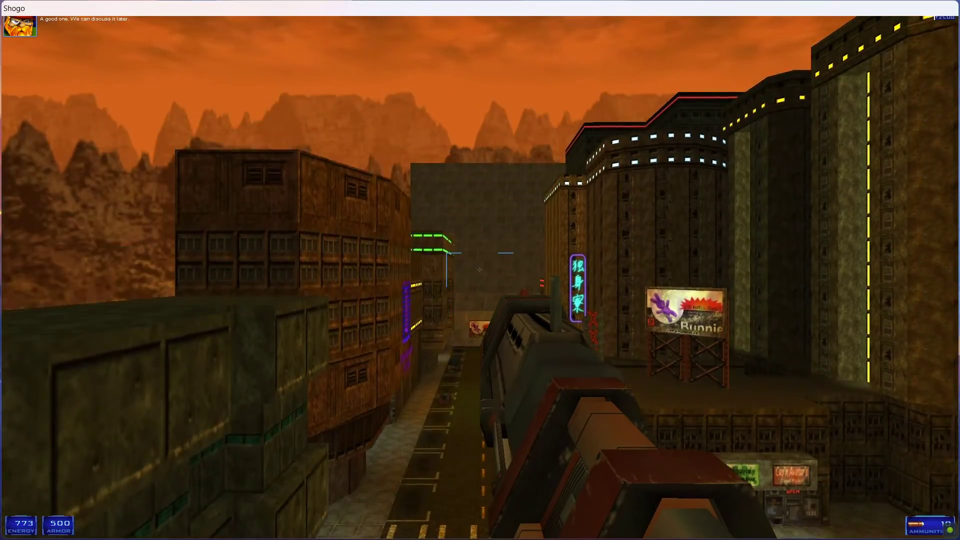
{"action": "key", "text": "w"}
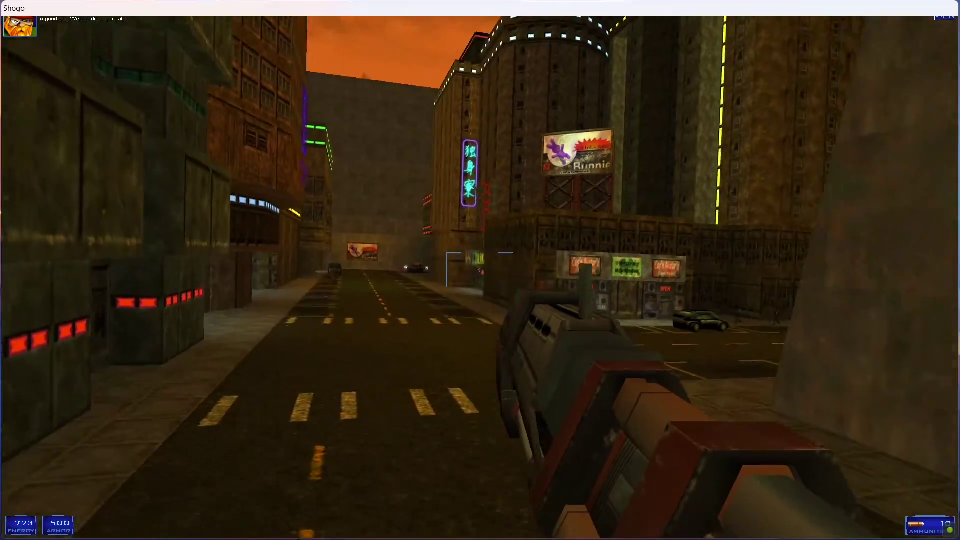
{"action": "left_click", "coordinate": [480, 271]}
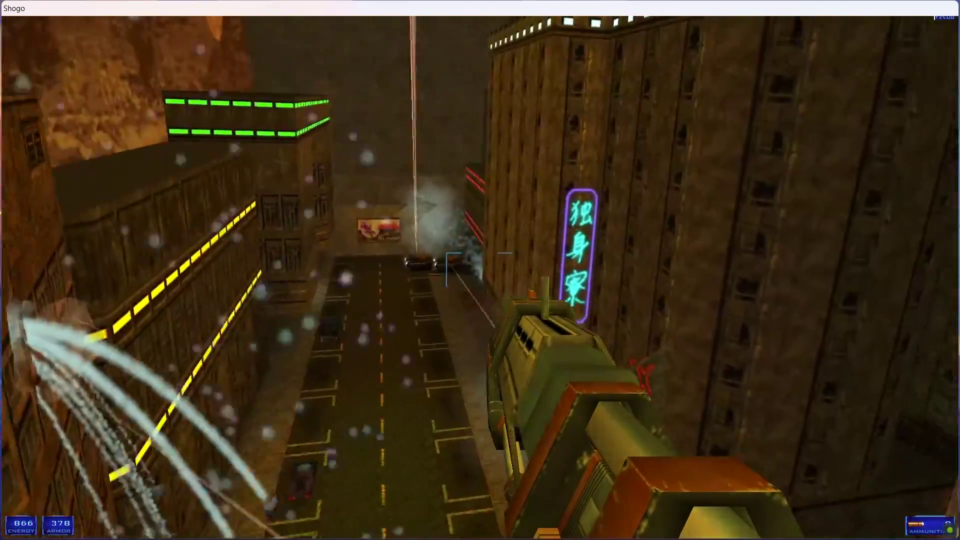
{"action": "key", "text": "space"}
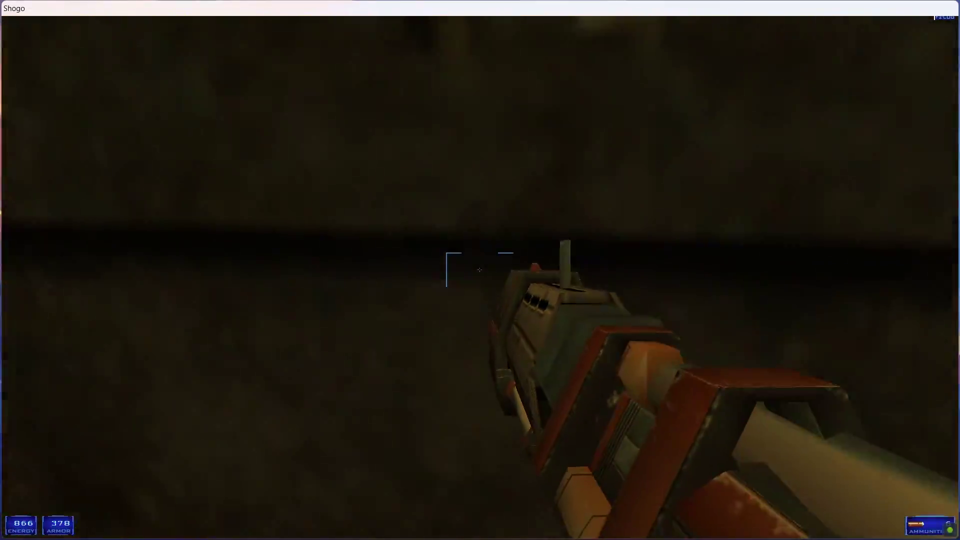
{"action": "left_click", "coordinate": [480, 270]}
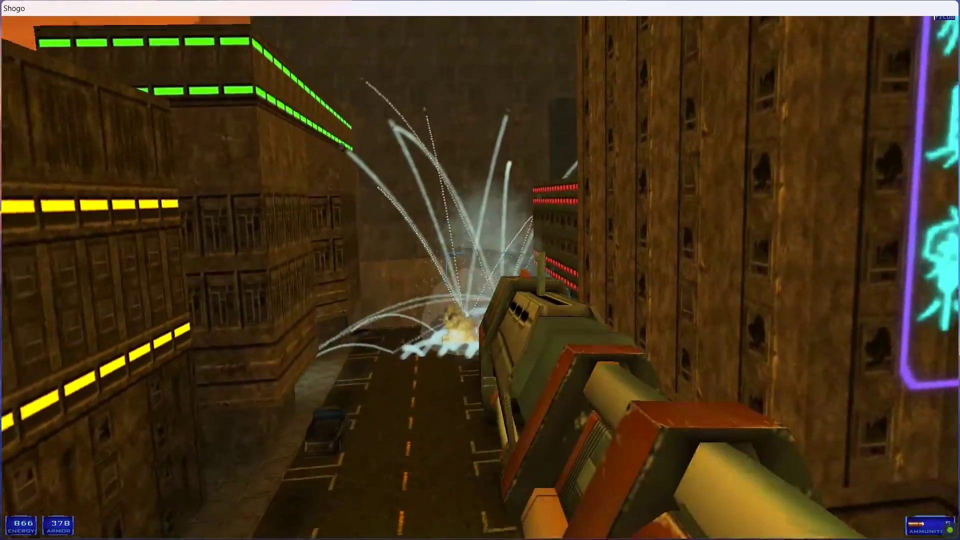
{"action": "left_click", "coordinate": [480, 271]}
- Drop to the street, move past the pillar and HOLONUDES sign, and fire at the target below
{"action": "key", "text": "w"}
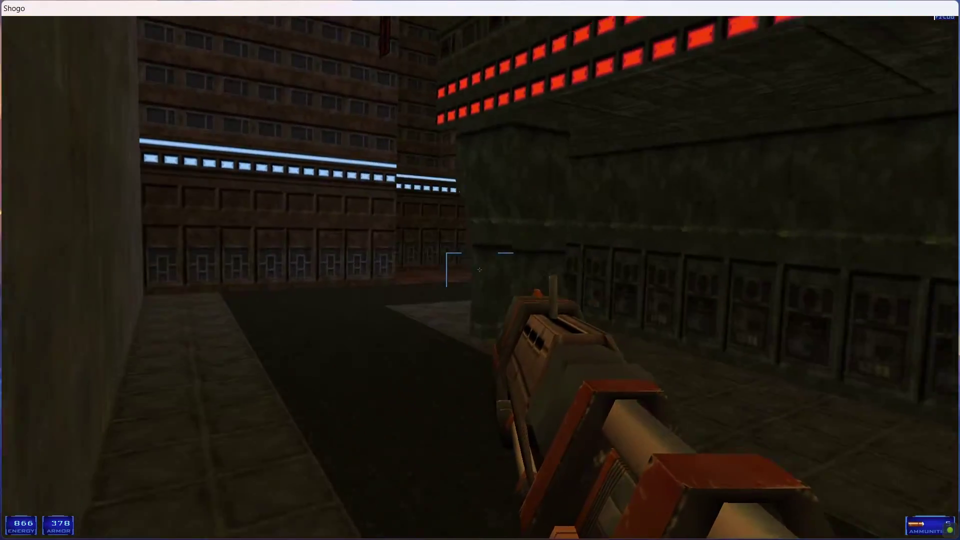
{"action": "key", "text": "w"}
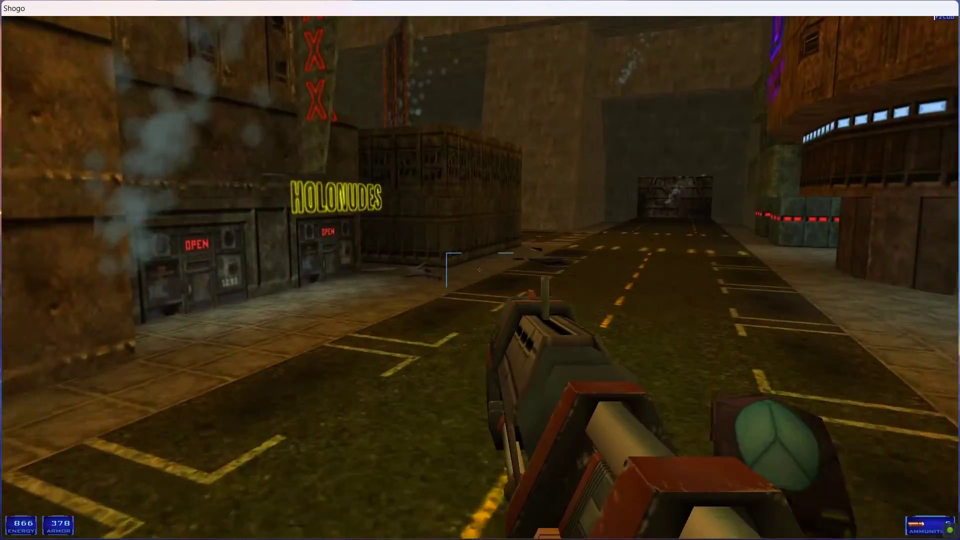
{"action": "key", "text": "w"}
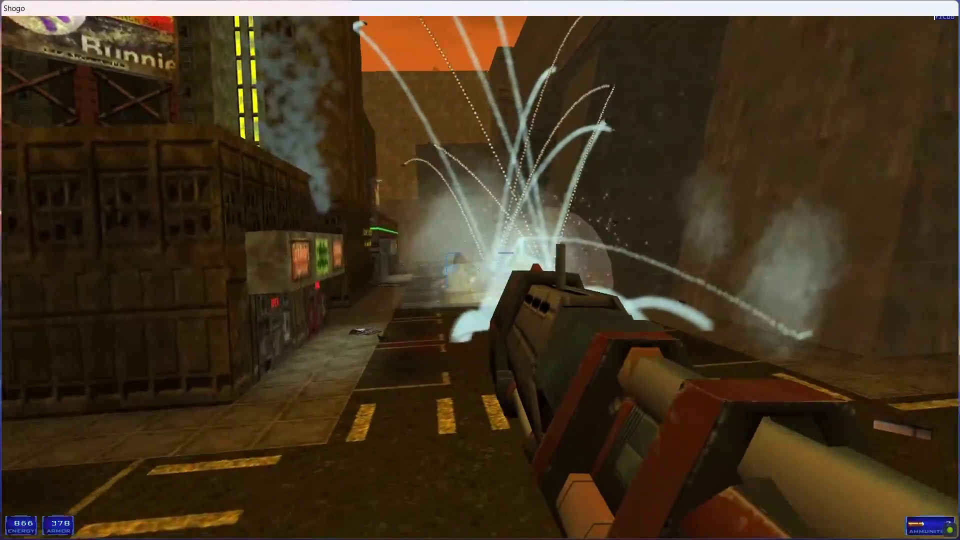
{"action": "left_click", "coordinate": [480, 269]}
- Grab the Sniper Rifle and move along the sidewalk by the Artie's Assault Rifles sign
{"action": "key", "text": "w"}
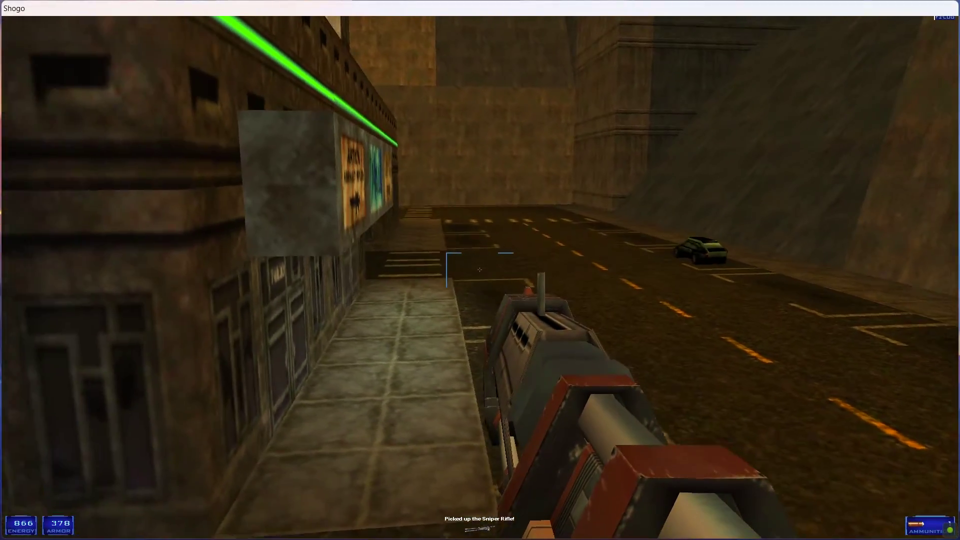
{"action": "key", "text": "w"}
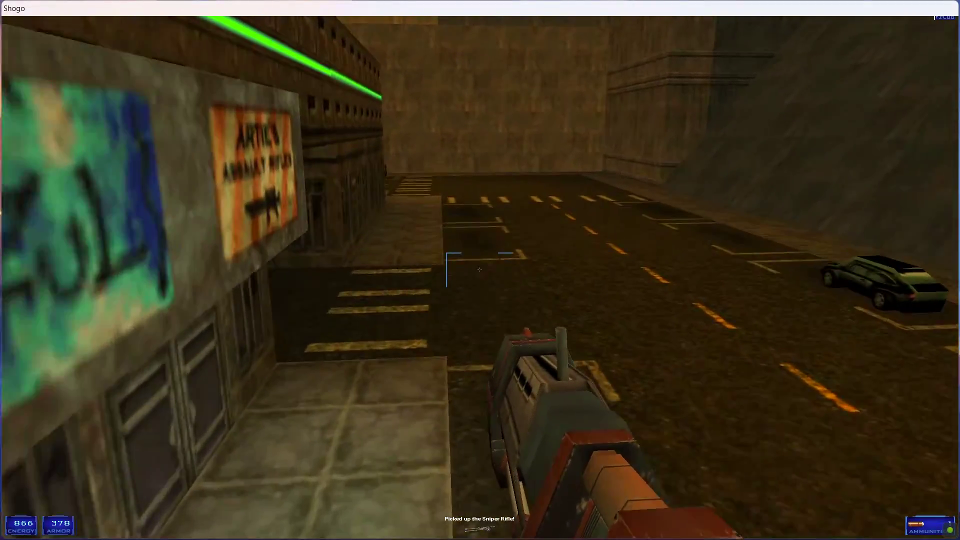
{"action": "key", "text": "s"}
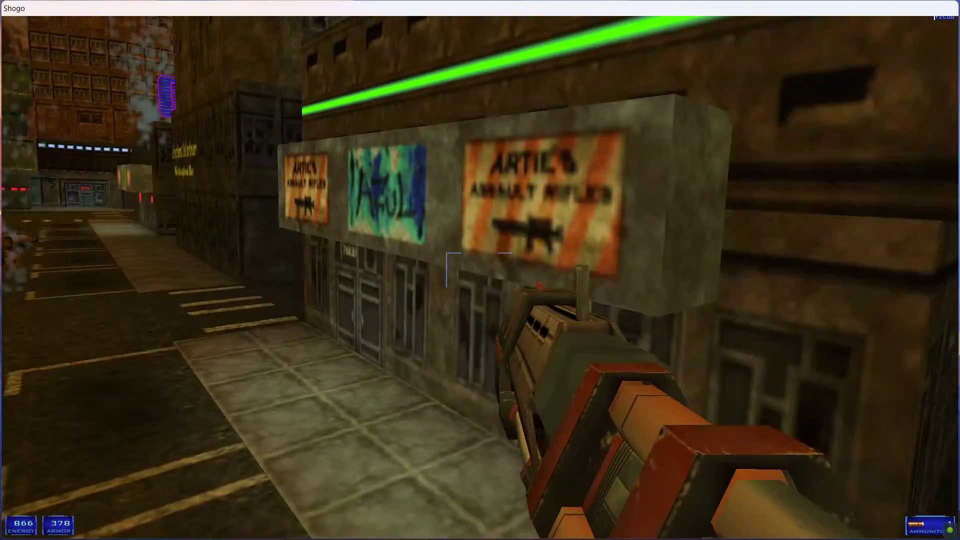
{"action": "key", "text": "w"}
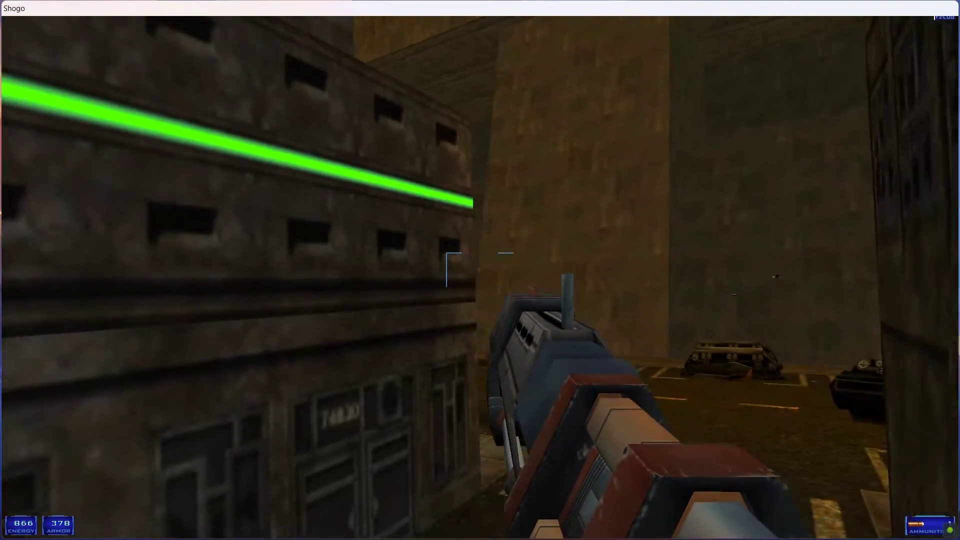
{"action": "key", "text": "w"}
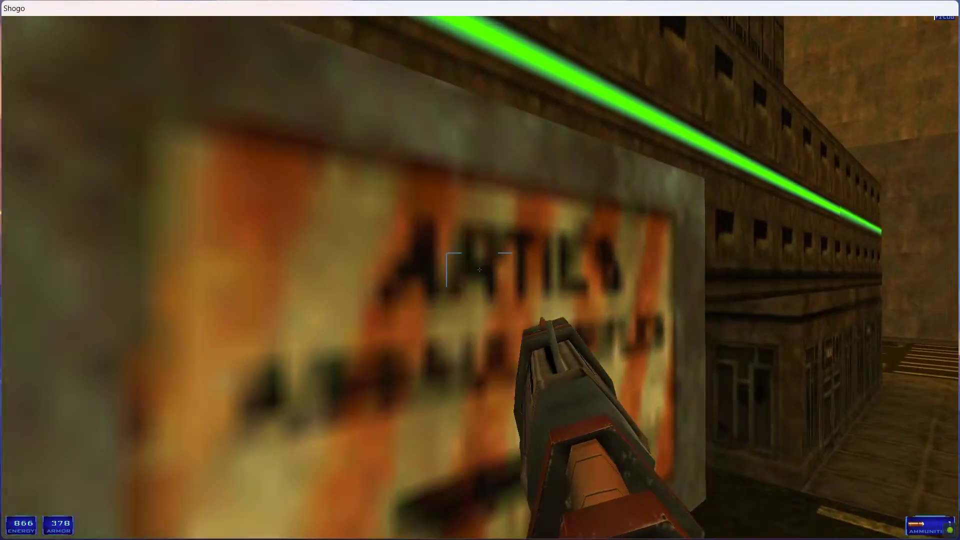
{"action": "key", "text": "w"}
{"action": "key", "text": "w"}
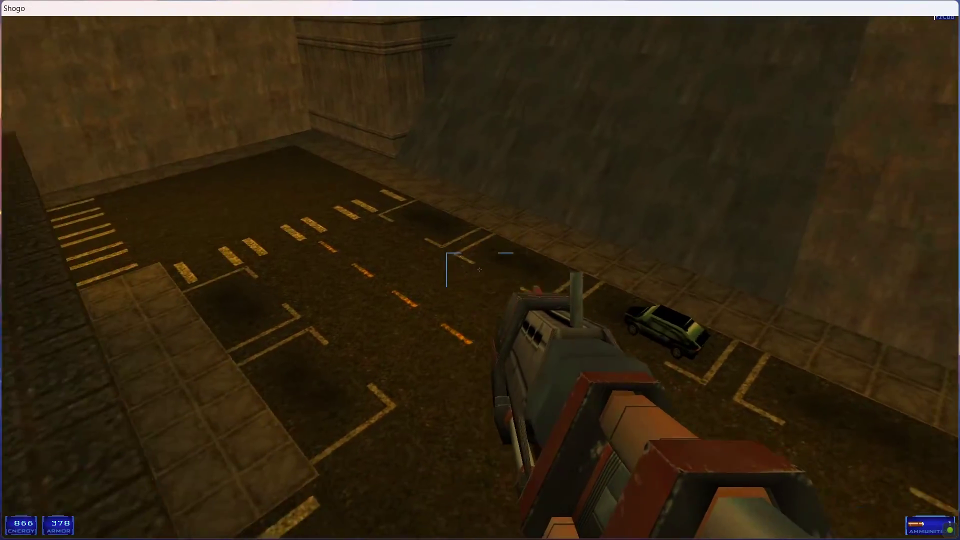
- Advance past the green-striped building, round the corner and face the enemy mech down the street
{"action": "key", "text": "w"}
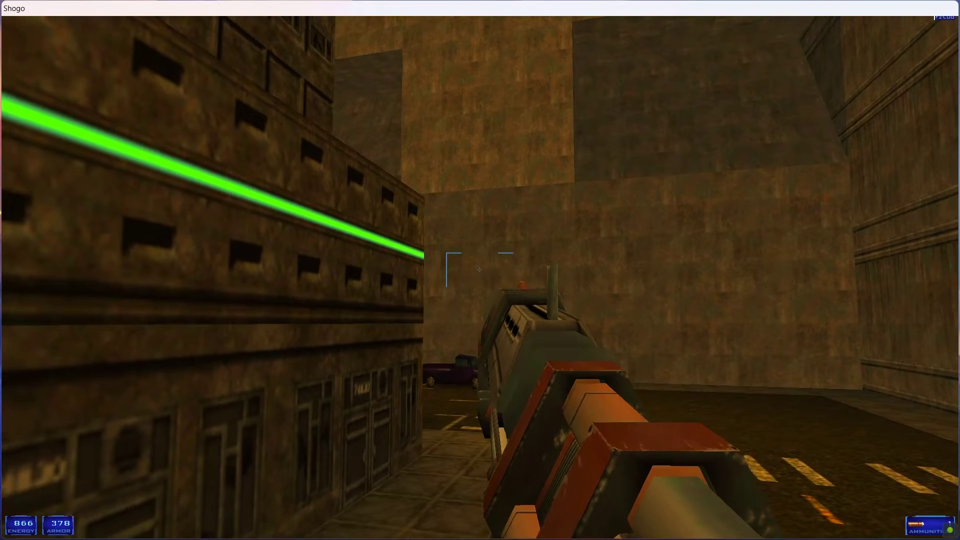
{"action": "key", "text": "w"}
{"action": "key", "text": "w"}
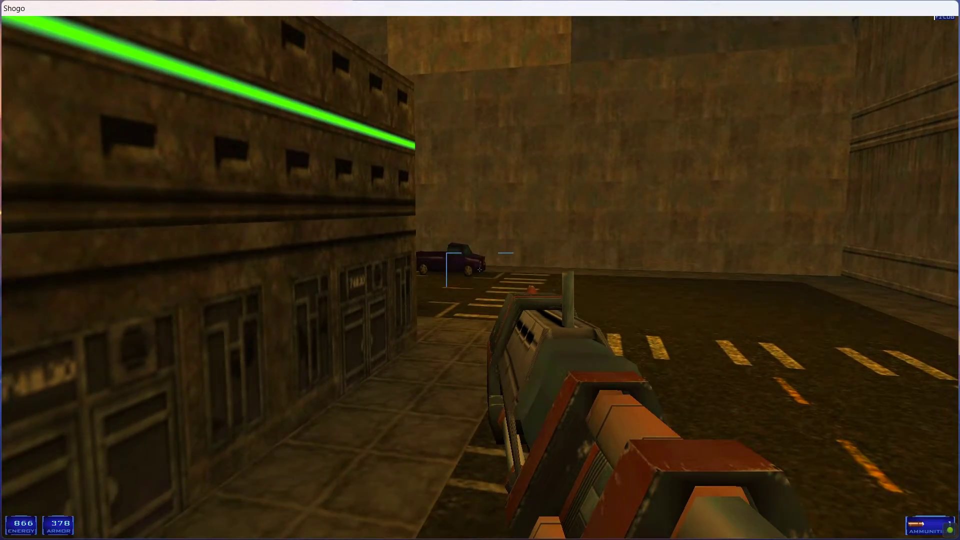
{"action": "key", "text": "w"}
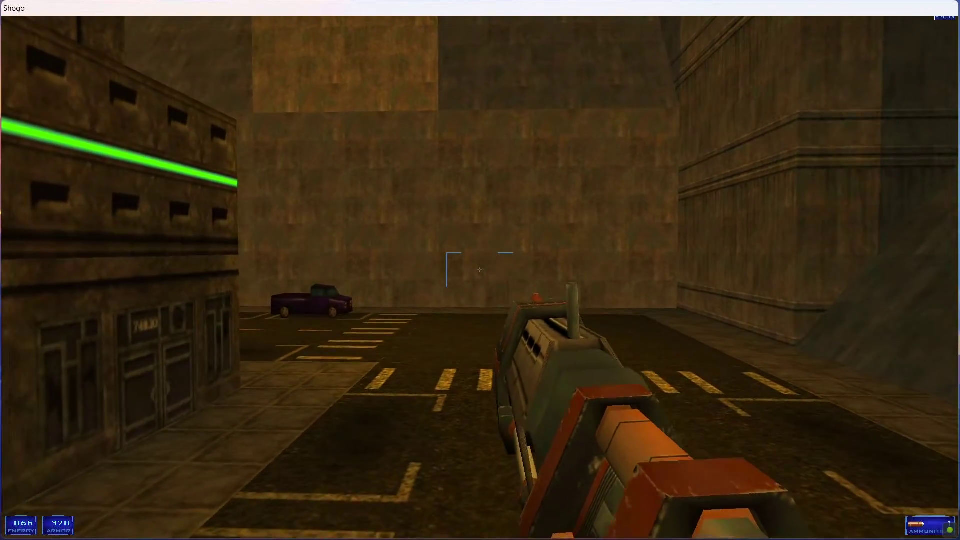
{"action": "key", "text": "w"}
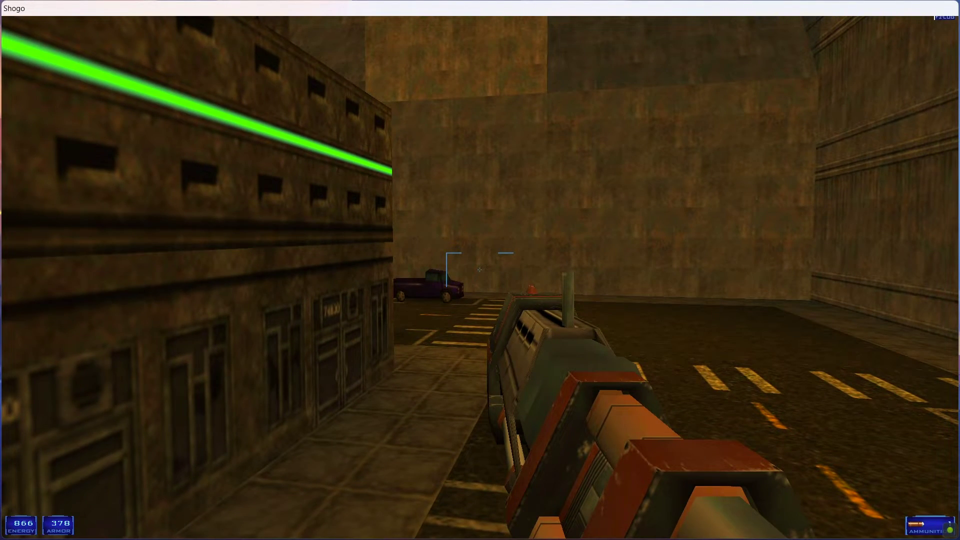
{"action": "key", "text": "w"}
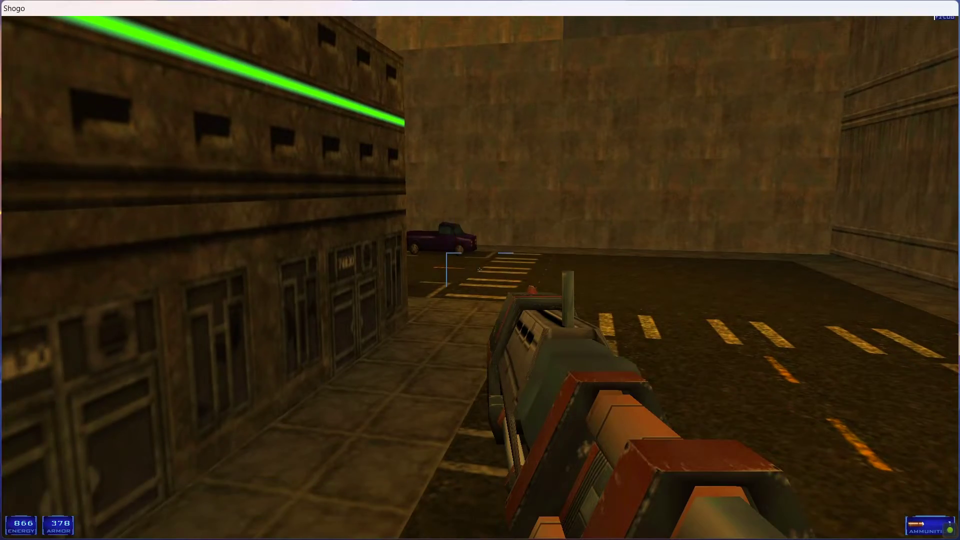
{"action": "key", "text": "w"}
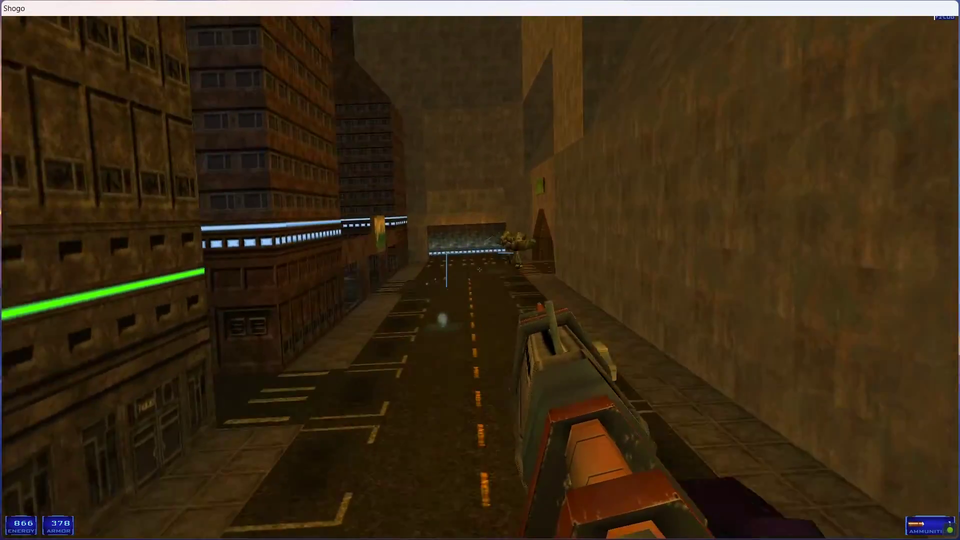
{"action": "key", "text": "w"}
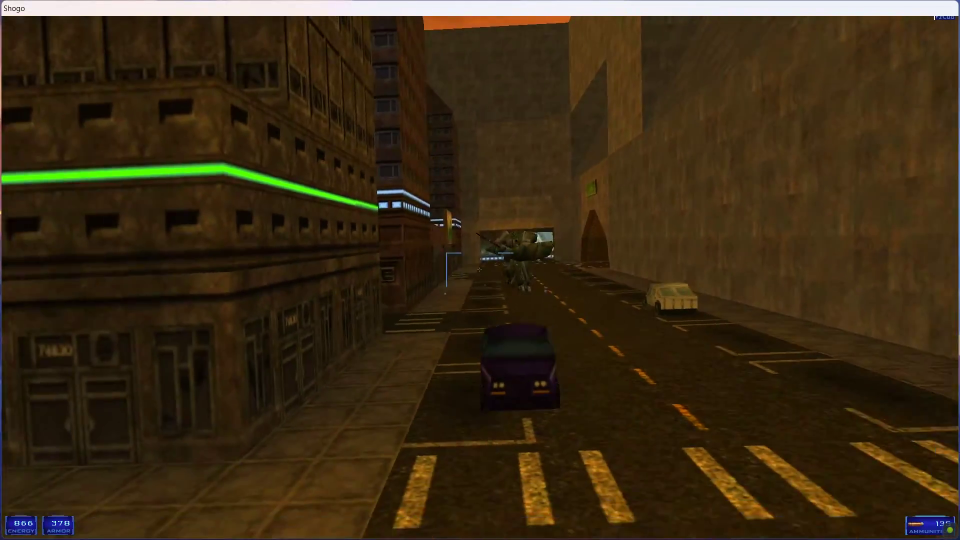
- Shoot the enemy mech from above and street level until it goes down
{"action": "left_click", "coordinate": [480, 270]}
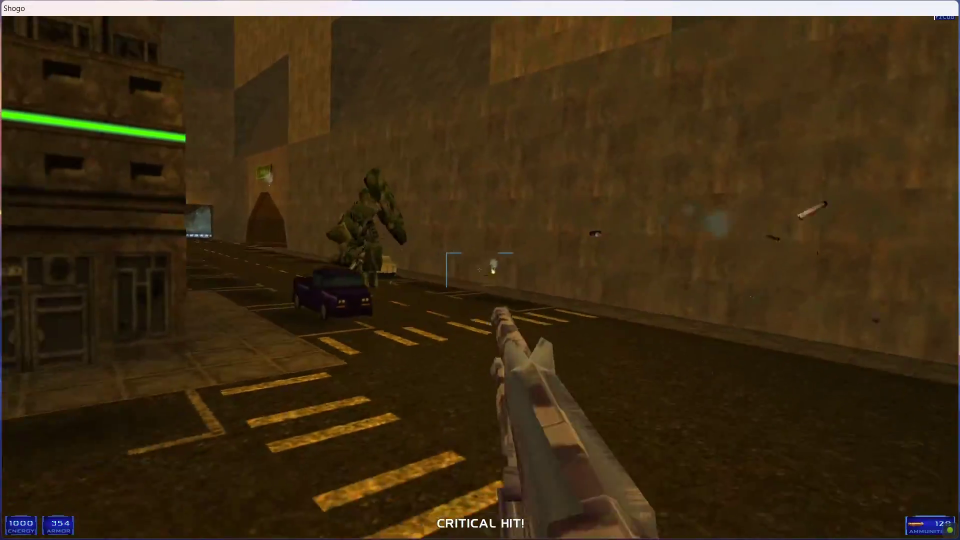
{"action": "key", "text": "w"}
{"action": "key", "text": "w"}
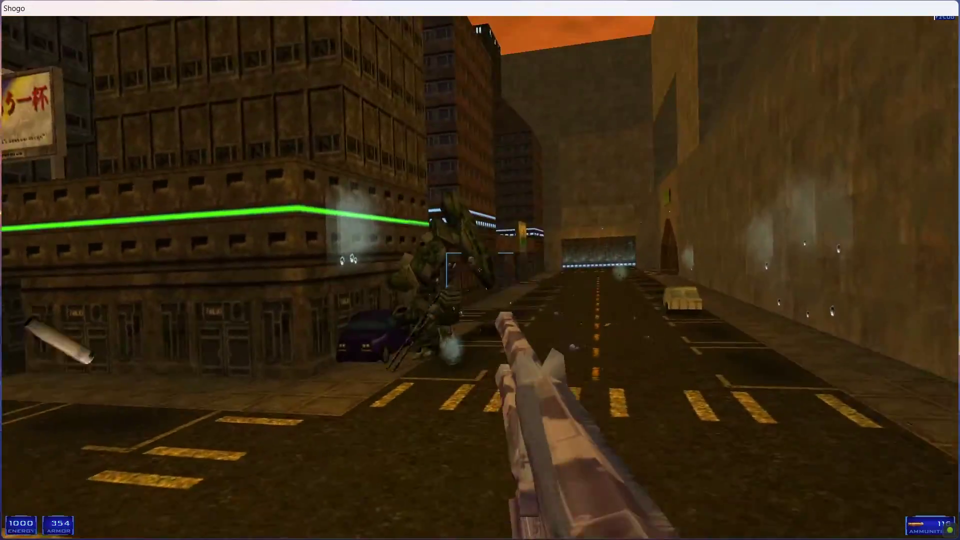
{"action": "left_click", "coordinate": [480, 270]}
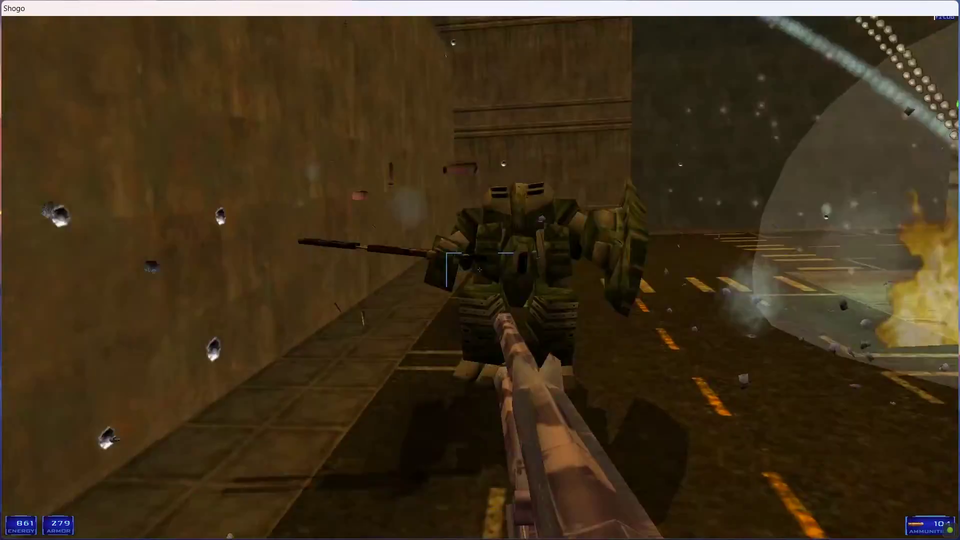
{"action": "key", "text": "s"}
{"action": "left_click", "coordinate": [480, 270]}
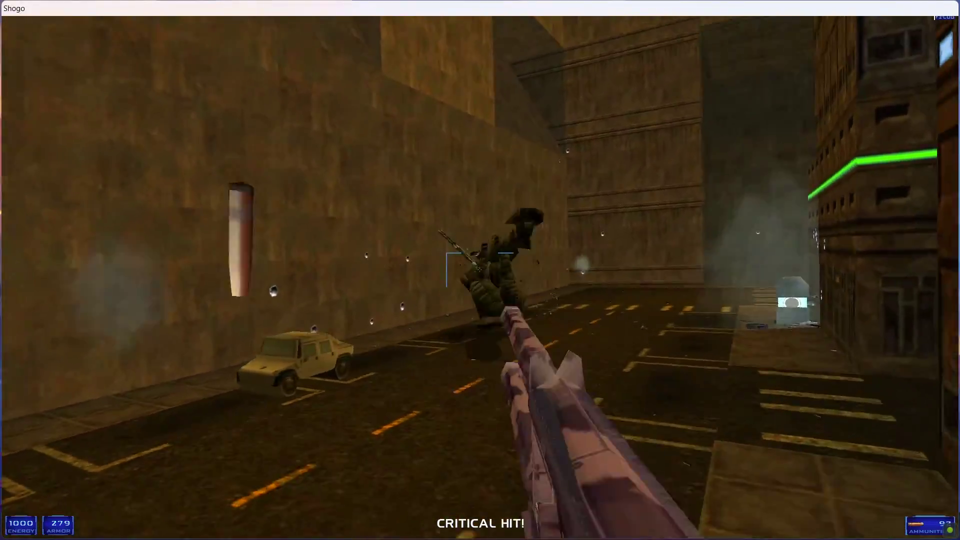
- Collect the armor repair pickup and walk into the lit, striped tunnel
{"action": "key", "text": "w"}
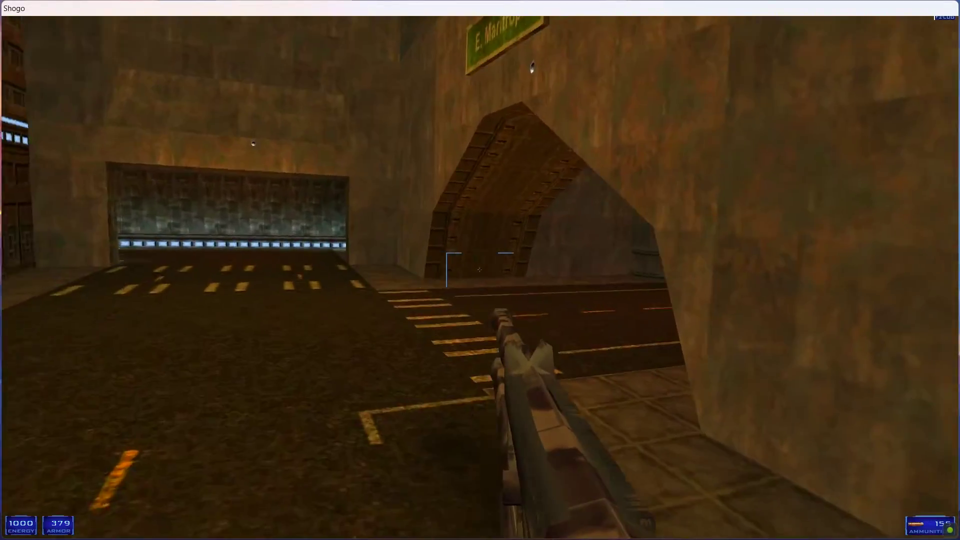
{"action": "key", "text": "w"}
{"action": "key", "text": "w"}
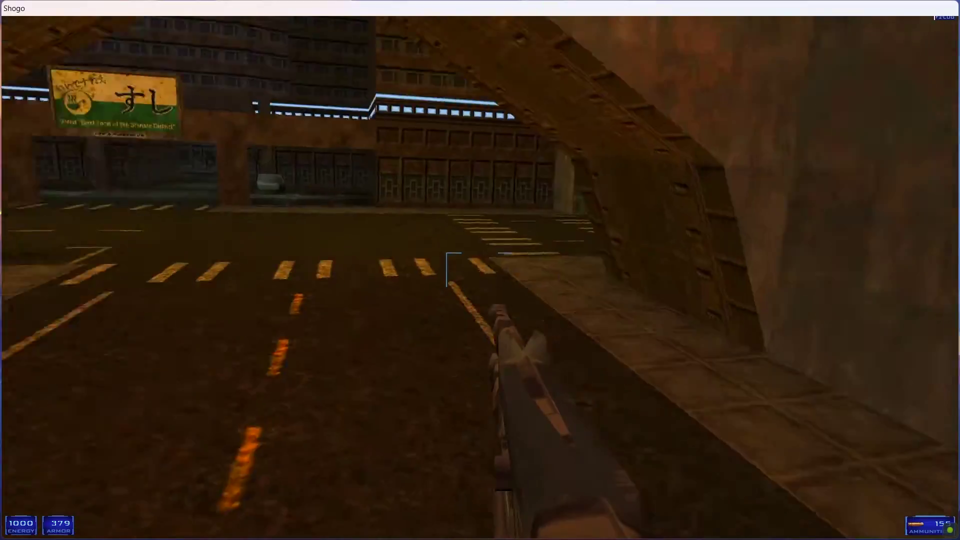
{"action": "key", "text": "w"}
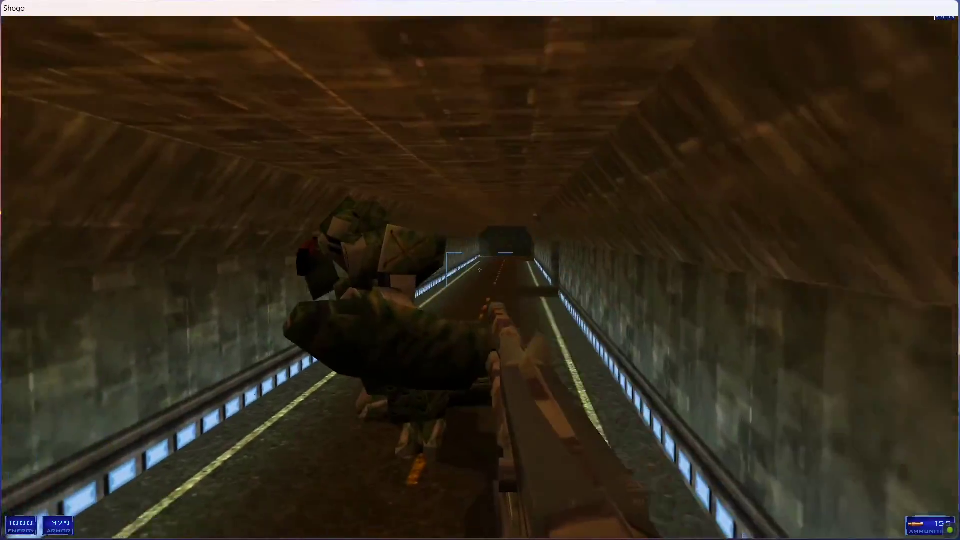
- Blast the tunnel enemy with weapon 3, collect the Pulse Rifle and reach the tunnel's end
{"action": "left_click", "coordinate": [480, 270]}
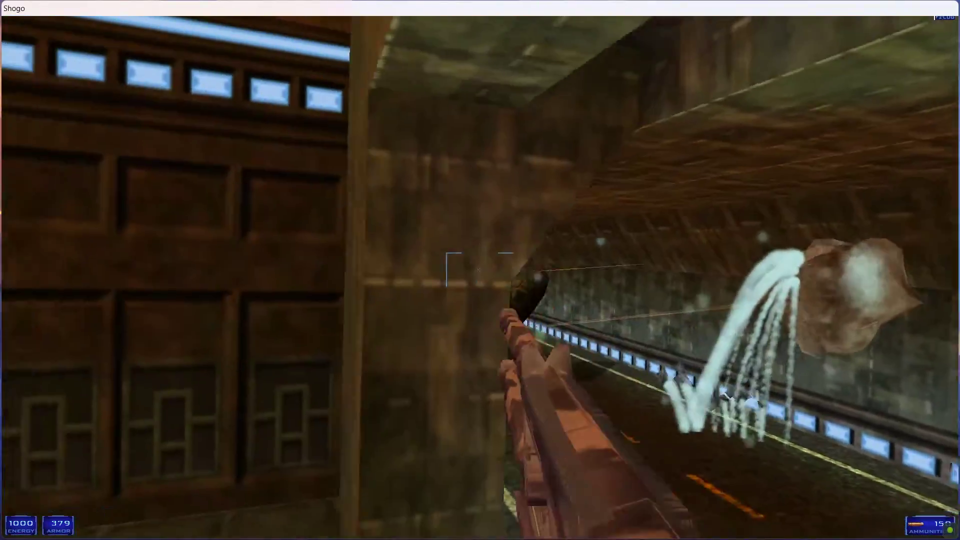
{"action": "key", "text": "3"}
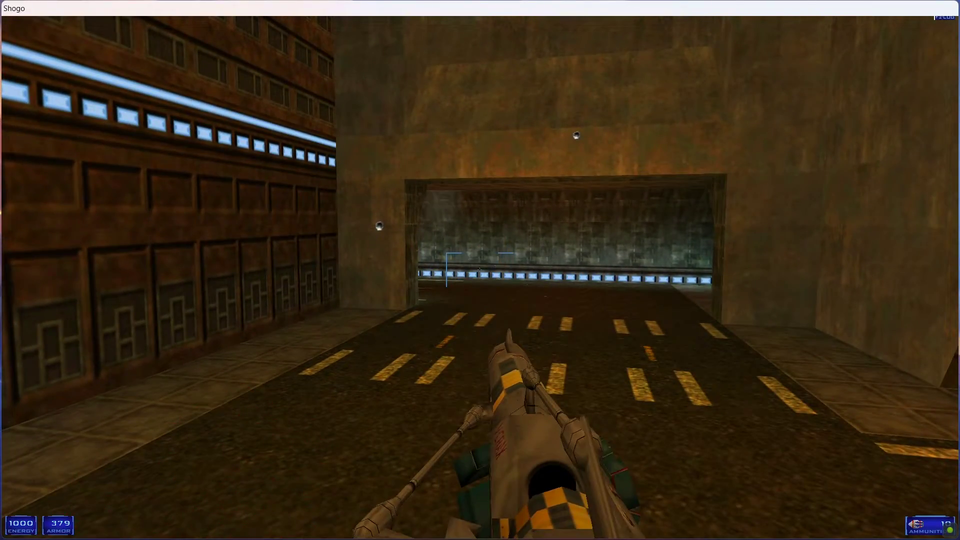
{"action": "key", "text": "w"}
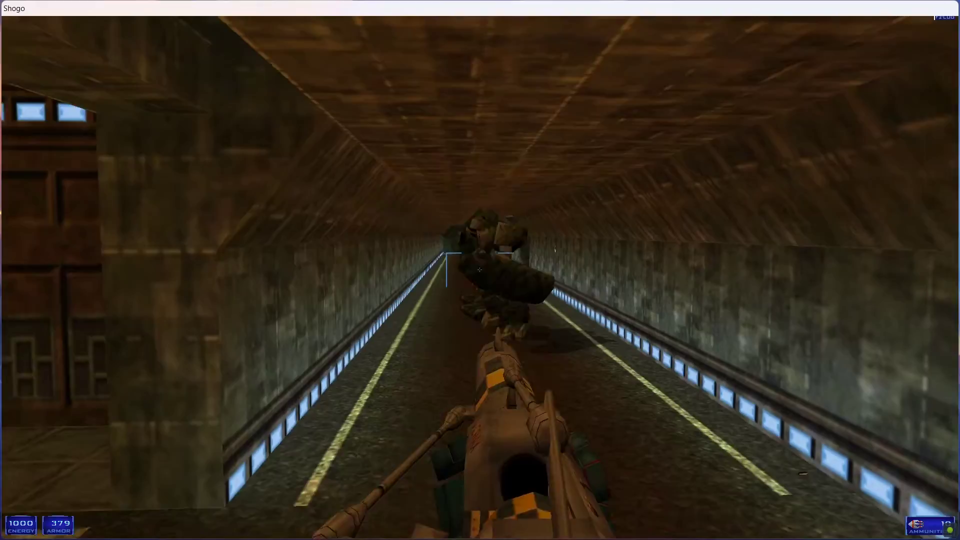
{"action": "key", "text": "a"}
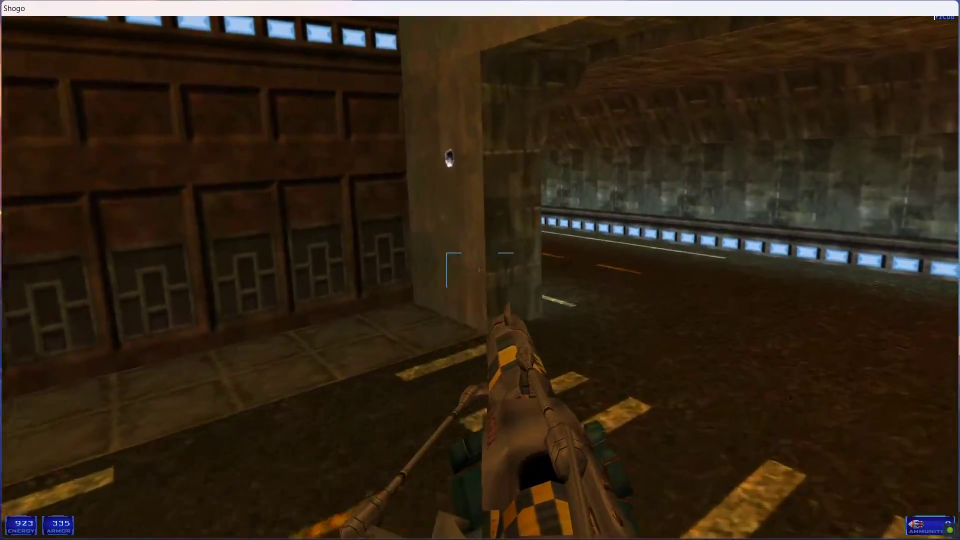
{"action": "key", "text": "w"}
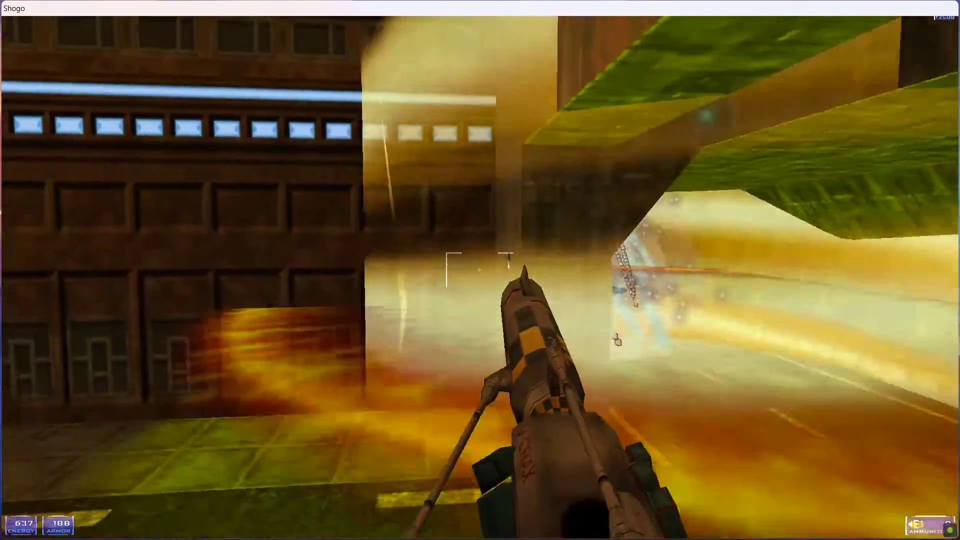
{"action": "key", "text": "w"}
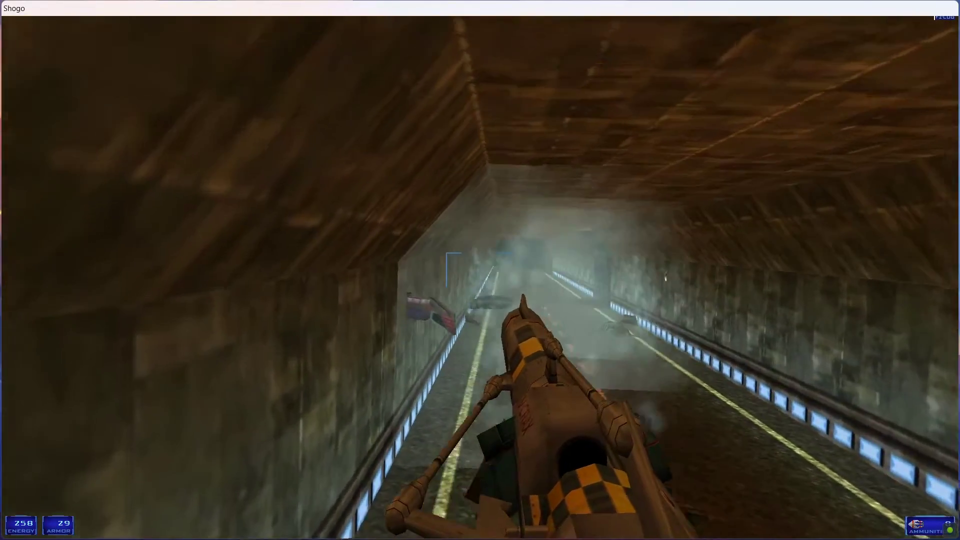
{"action": "key", "text": "w"}
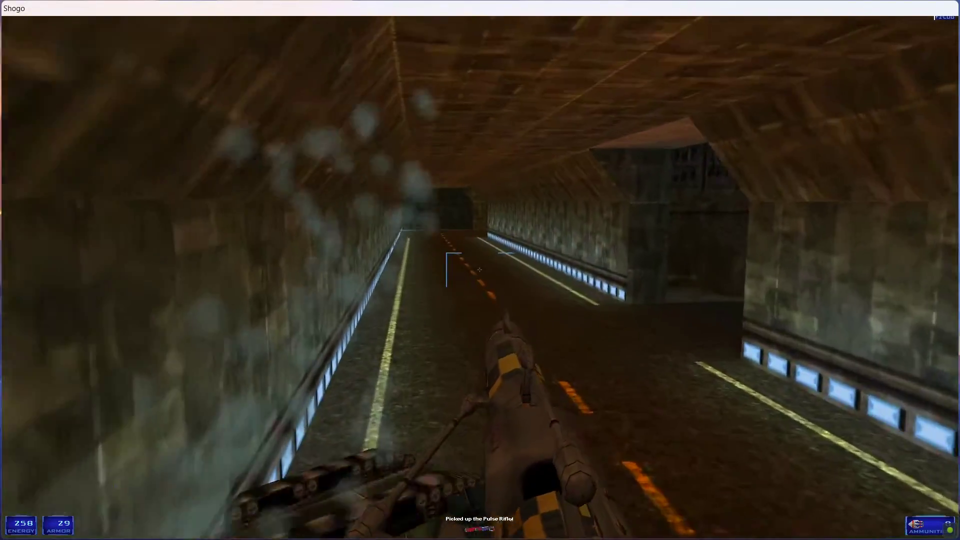
{"action": "key", "text": "w"}
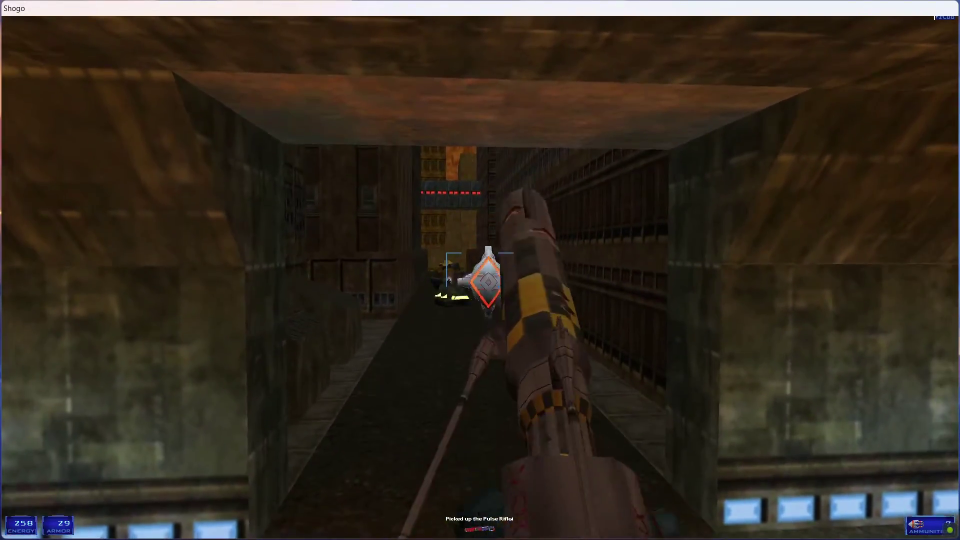
- Exit into the city alley and fight the enemy there, sweeping aim while firing
{"action": "key", "text": "Left"}
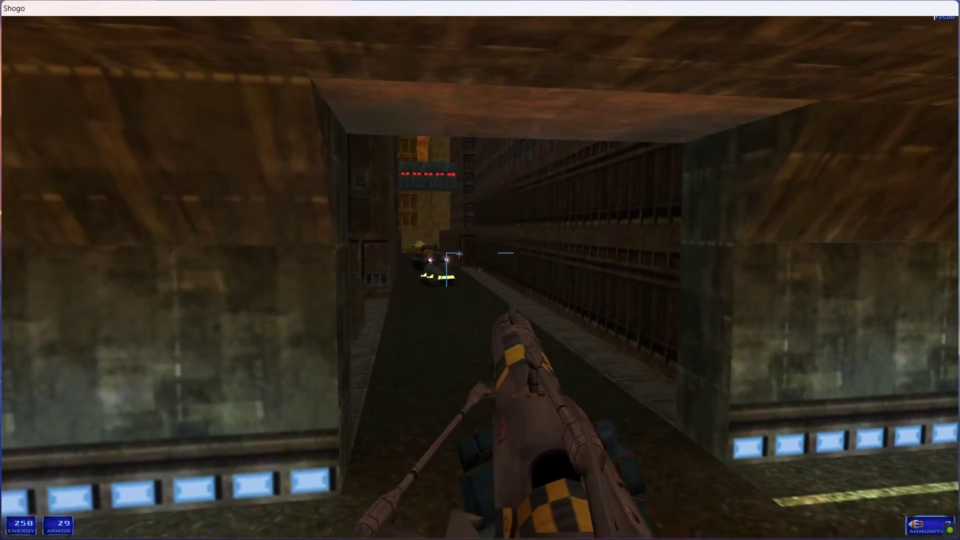
{"action": "key", "text": "w"}
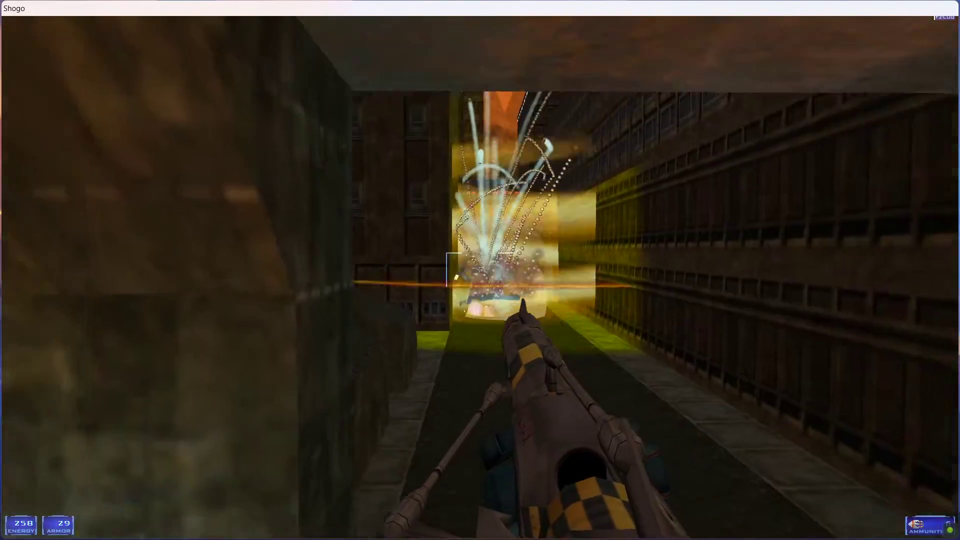
{"action": "key", "text": "Right"}
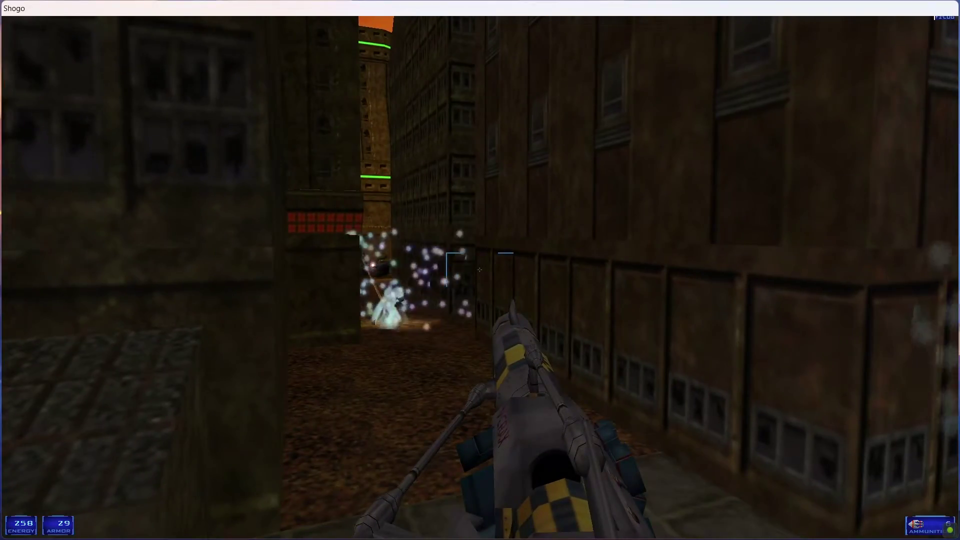
{"action": "key", "text": "Left"}
{"action": "mouse_move", "coordinate": [479, 270]}
{"action": "left_mouse_down"}
{"action": "mouse_move", "coordinate": [529, 264]}
{"action": "mouse_move", "coordinate": [713, 288]}
{"action": "left_mouse_up"}
{"action": "key", "text": "Left"}
{"action": "left_click_drag", "start_coordinate": [480, 270], "coordinate": [465, 264]}
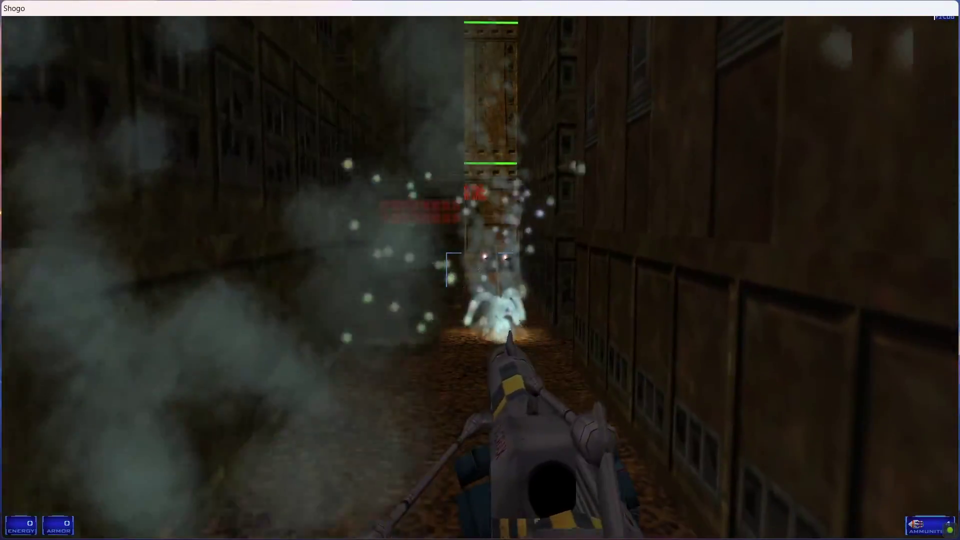
{"action": "key", "text": "Left"}
{"action": "key", "text": "Right"}
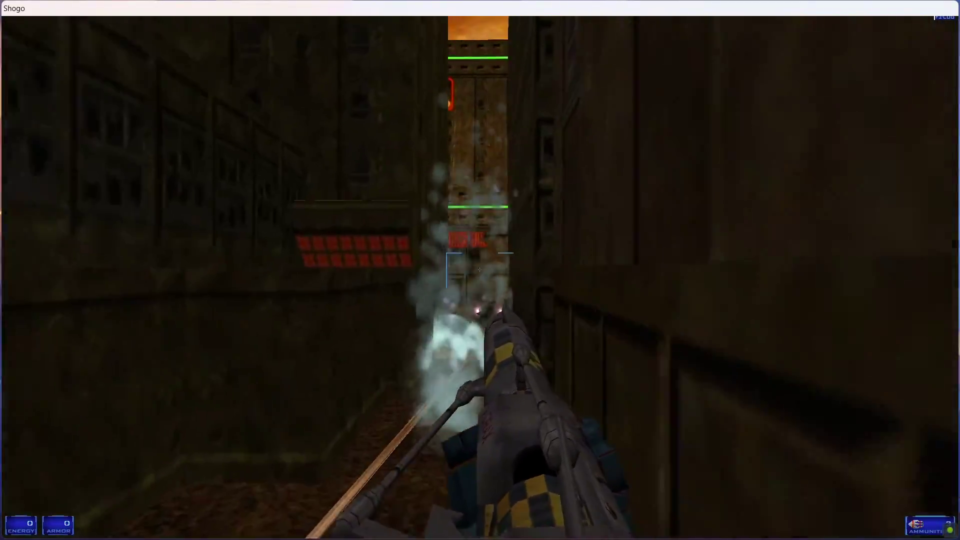
- Push through the smoky alley to the lit tunnel entrance, then turn back
{"action": "key", "text": "Up"}
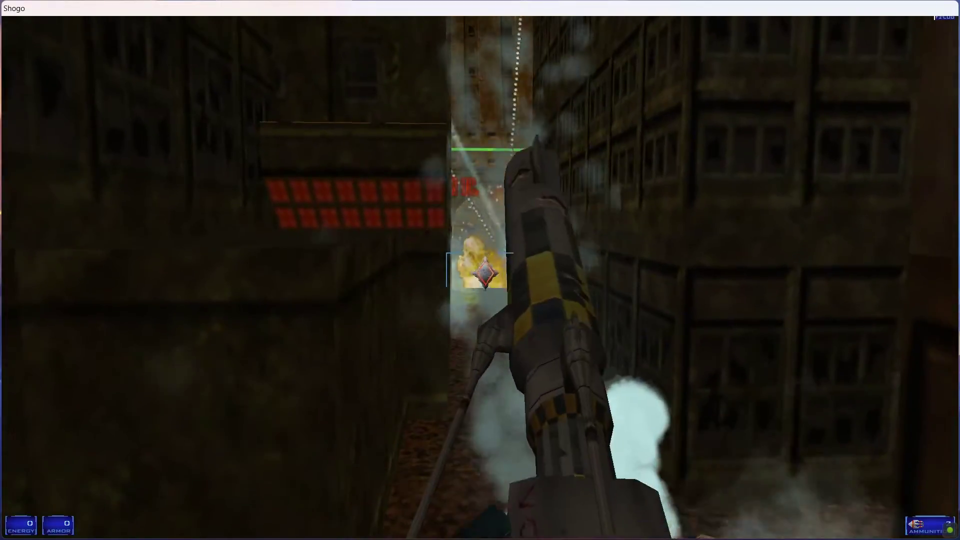
{"action": "key", "text": "Up"}
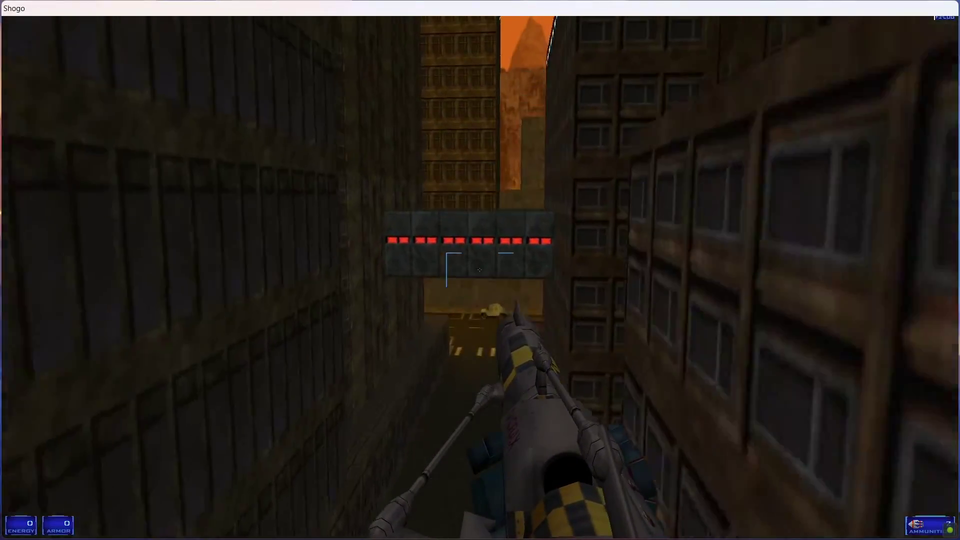
{"action": "key", "text": "Right"}
{"action": "key", "text": "Right"}
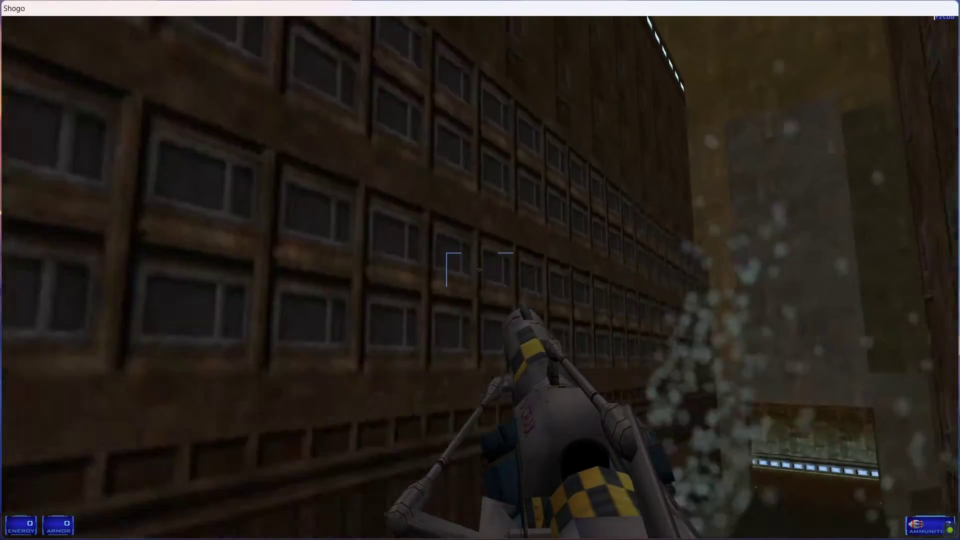
{"action": "key", "text": "Left"}
{"action": "key", "text": "Up"}
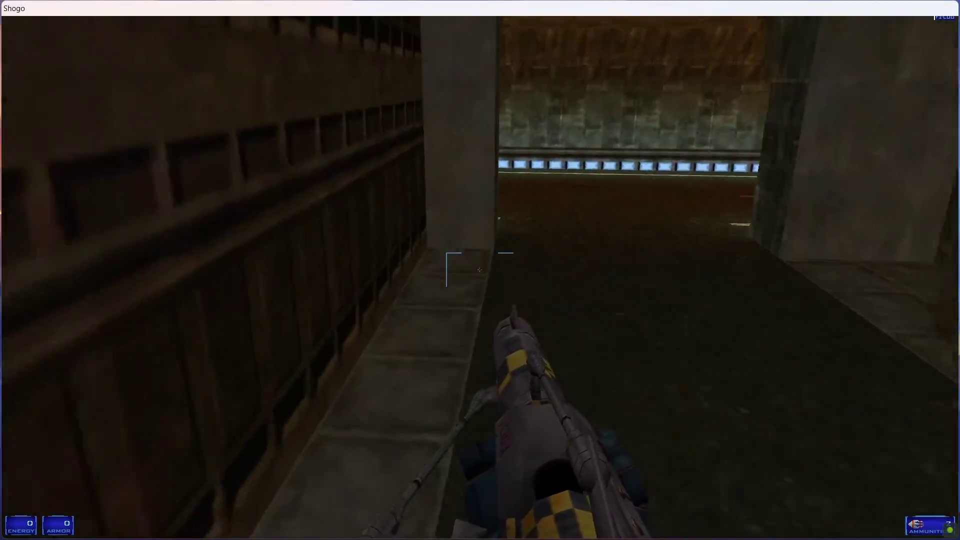
{"action": "key", "text": "Left"}
{"action": "key", "text": "Left"}
{"action": "key", "text": "Up"}
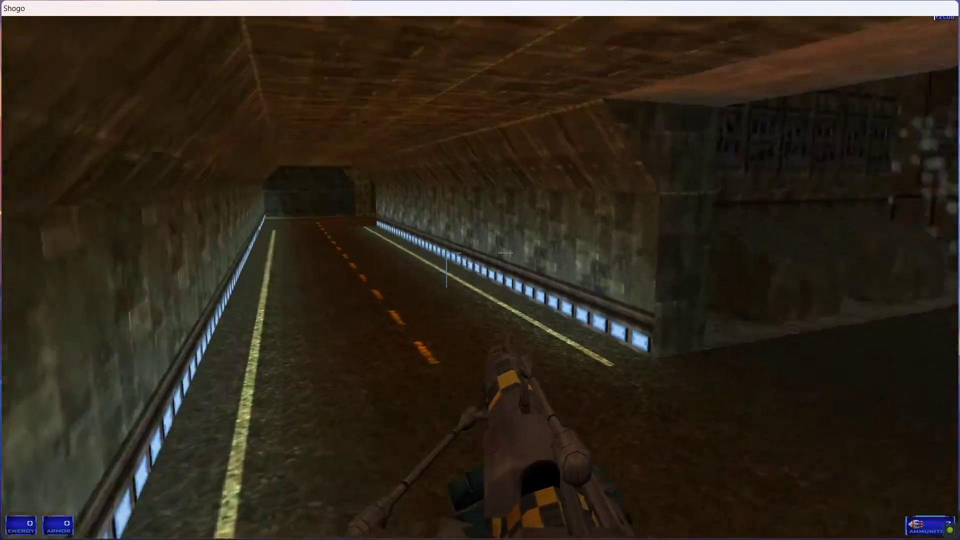
- Advance down the alley to the skybridge and switch to the Bullgut
{"action": "key", "text": "Up"}
{"action": "key", "text": "Right"}
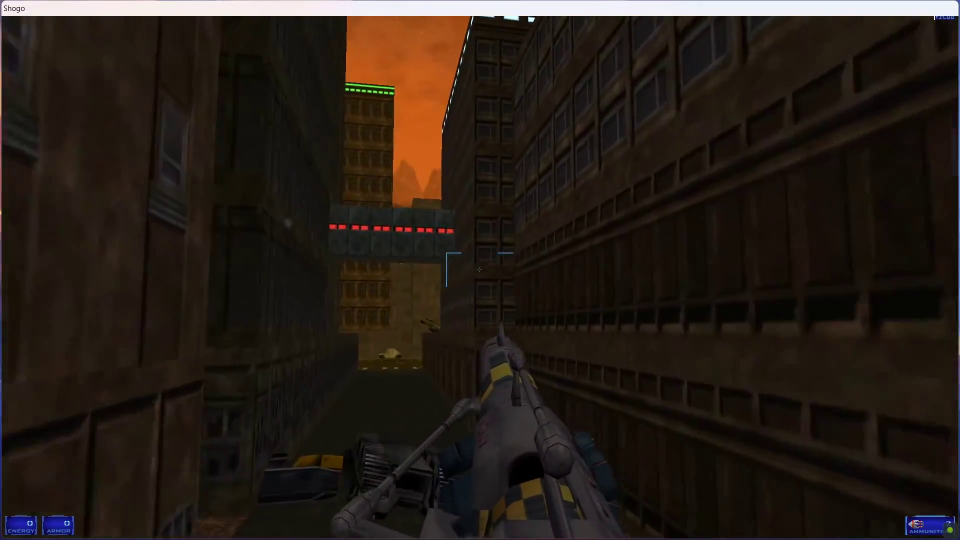
{"action": "key", "text": "Right"}
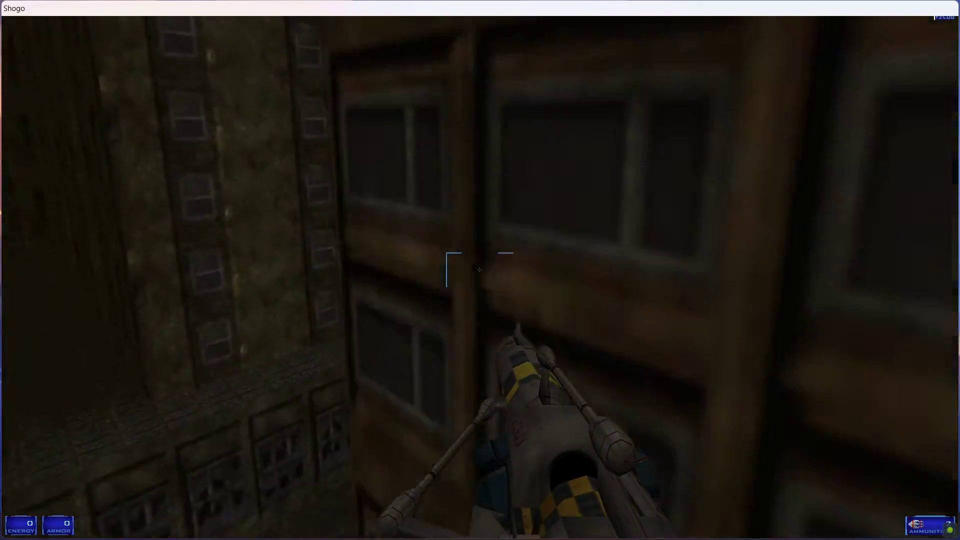
{"action": "key", "text": "Left"}
{"action": "key", "text": "Up"}
{"action": "key", "text": "Left"}
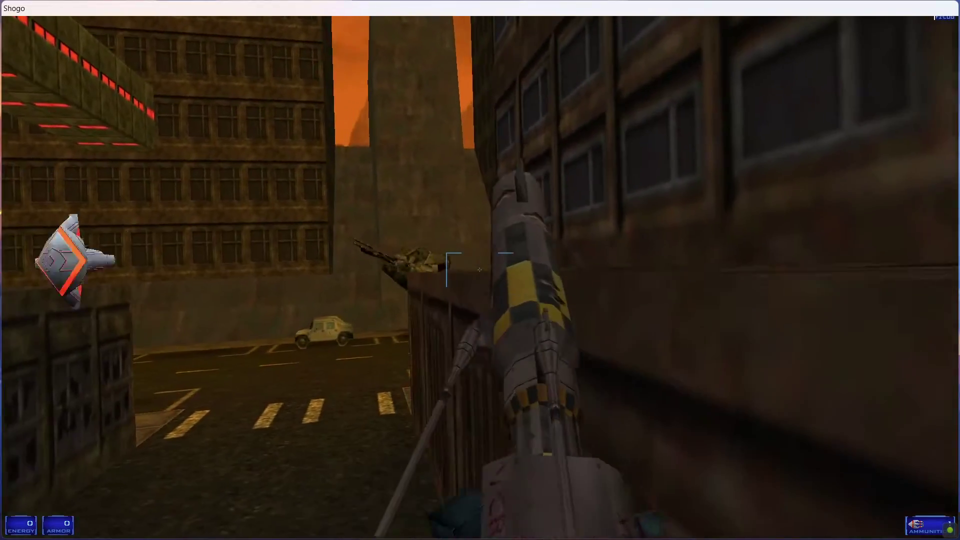
{"action": "key", "text": "Right"}
{"action": "key", "text": "Up"}
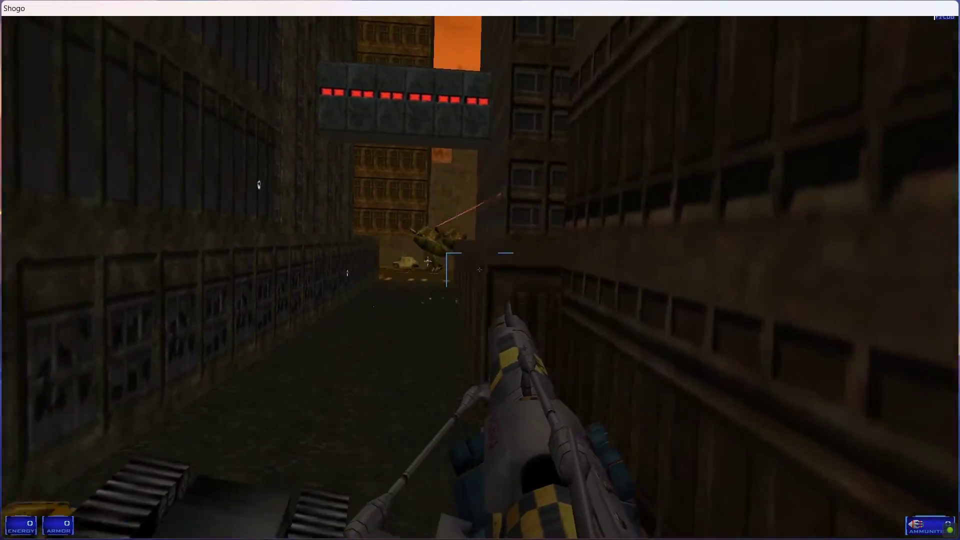
{"action": "key", "text": "3"}
- Fire Bullgut rockets, move into the street and grab the Power Surge energy pickup
{"action": "key", "text": "Right"}
{"action": "key", "text": "Left"}
{"action": "key", "text": "ctrl"}
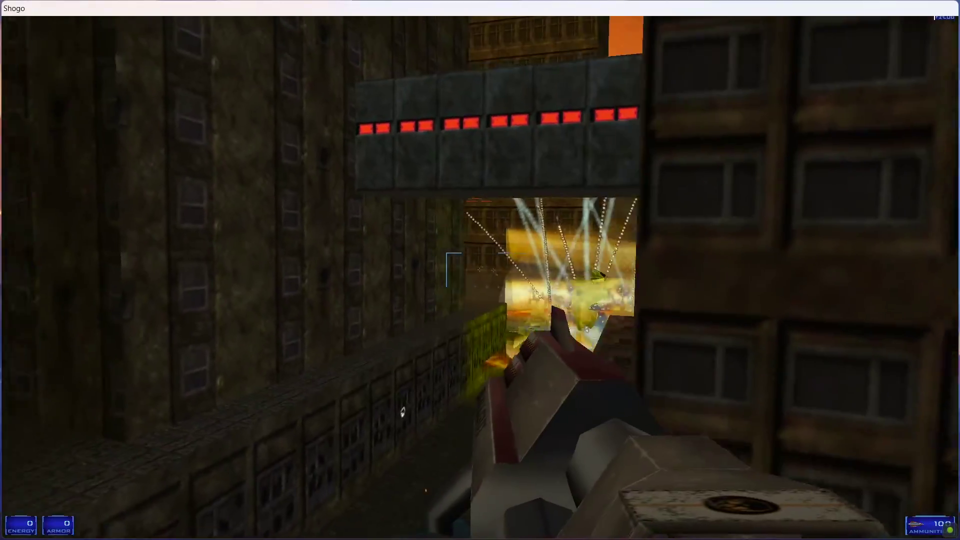
{"action": "key", "text": "Up"}
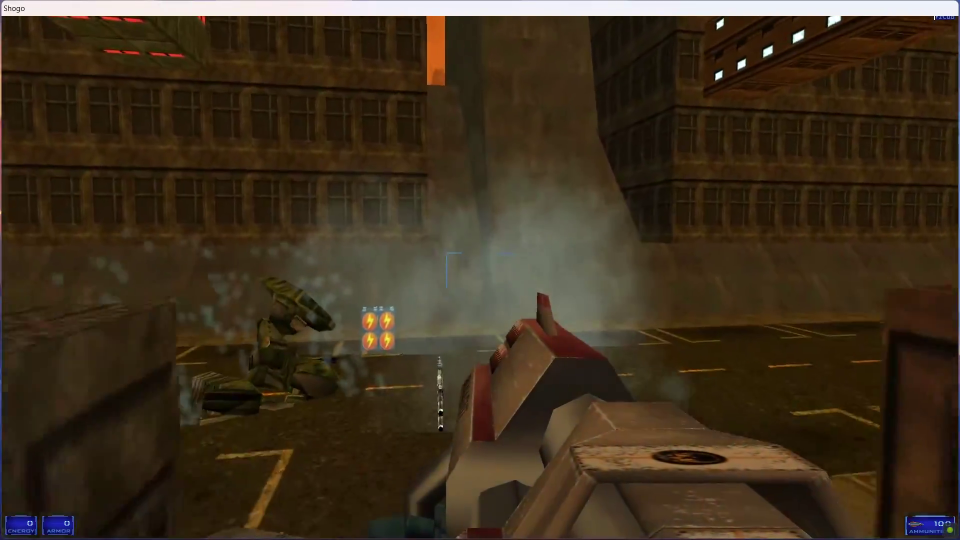
{"action": "key", "text": "Left"}
{"action": "key", "text": "w"}
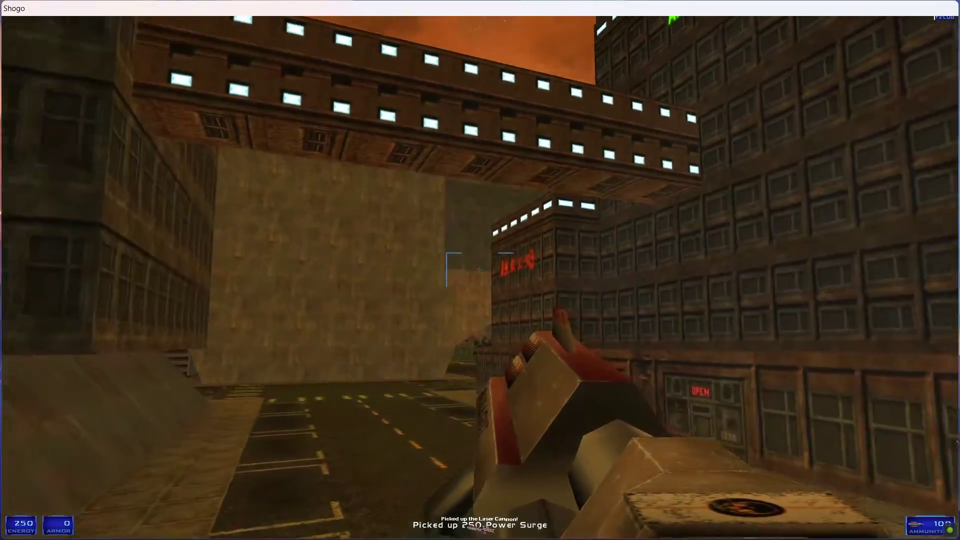
- Fire the cannon, take the Laser Cannon and collect the Bullgut inside the E. Maritropa tunnel
{"action": "left_click", "coordinate": [480, 270]}
{"action": "key", "text": "w"}
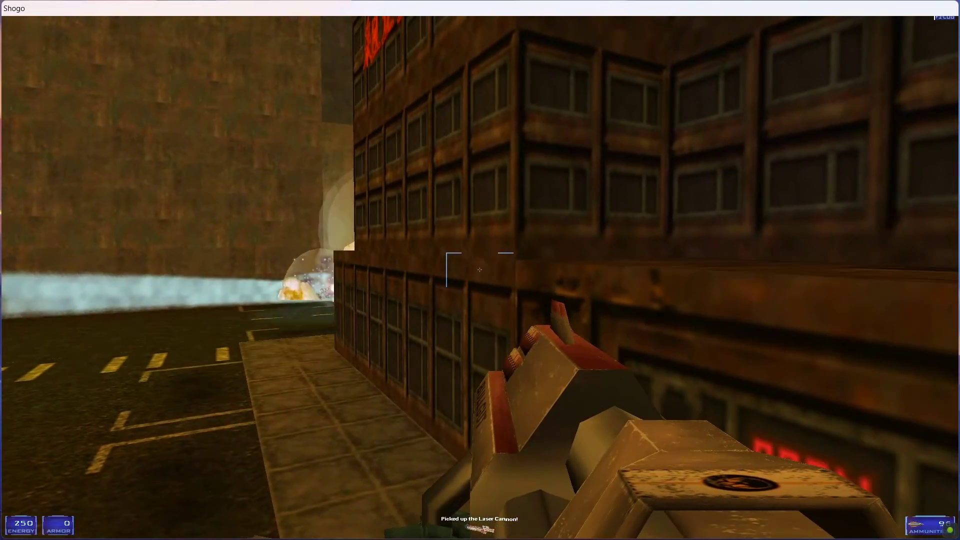
{"action": "key", "text": "w"}
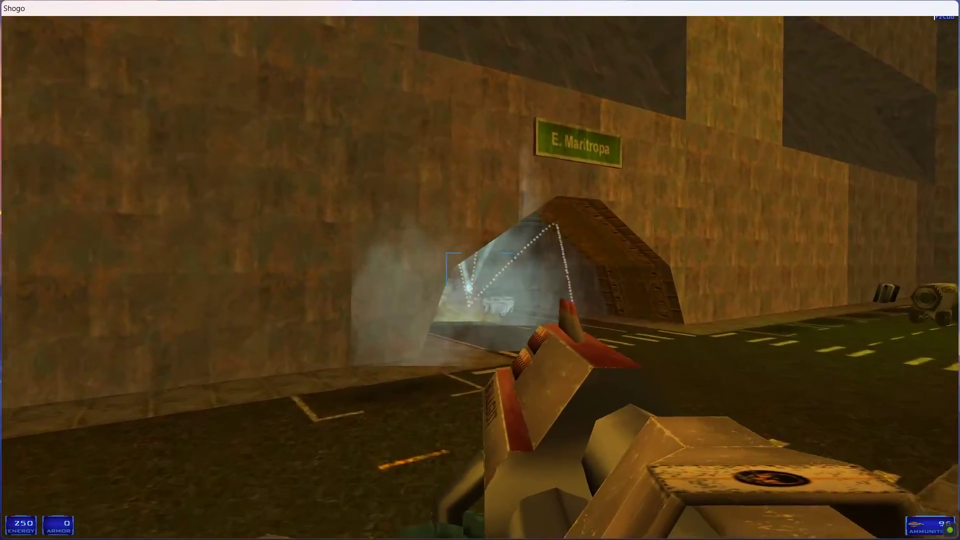
{"action": "key", "text": "w"}
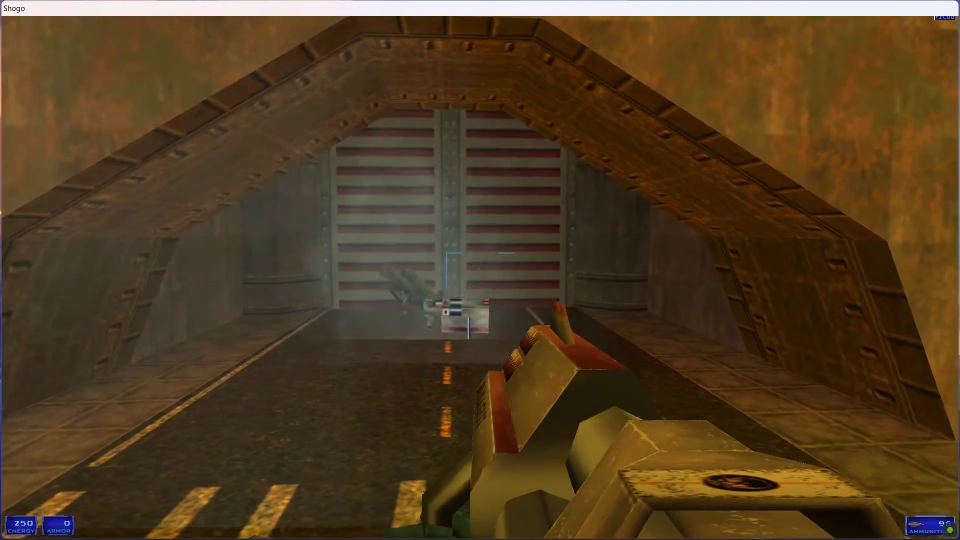
{"action": "key", "text": "w"}
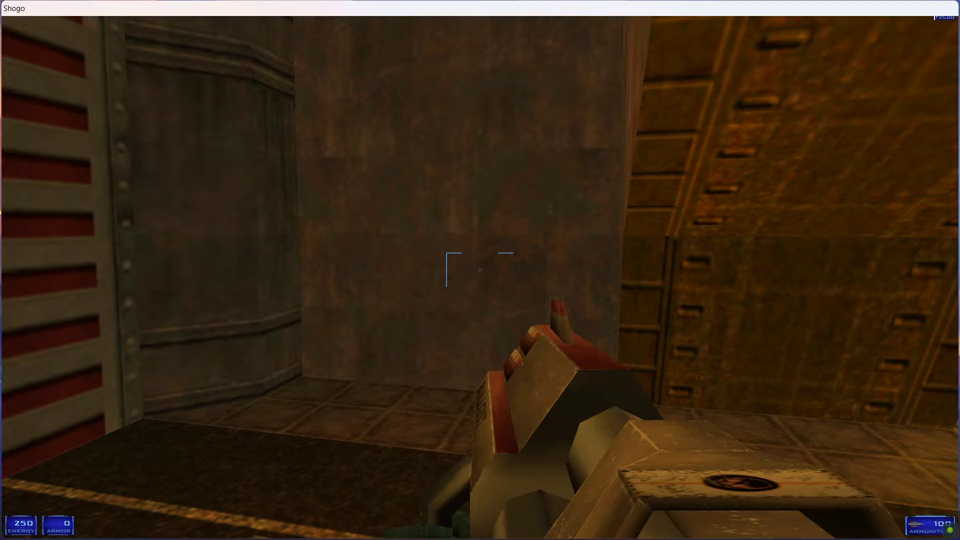
- Leave gameplay for Shogo's main menu with Esc
{"action": "key", "text": "Escape"}
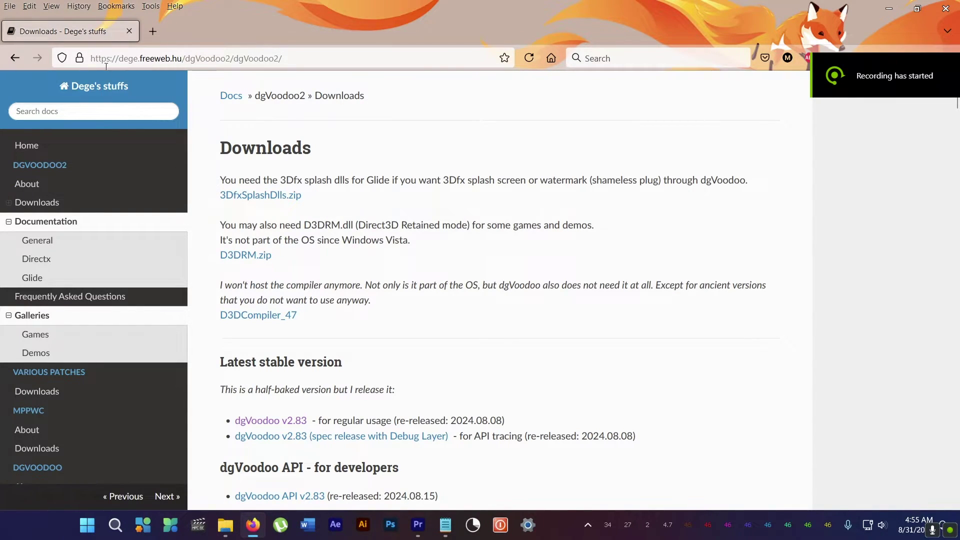
{"action": "double_click", "coordinate": [233, 60]}
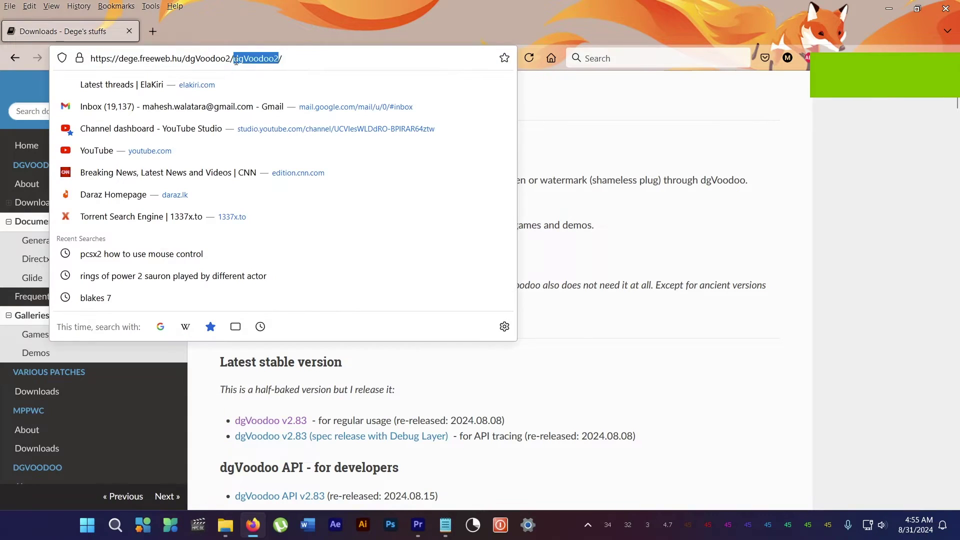
{"action": "left_click", "coordinate": [584, 144]}
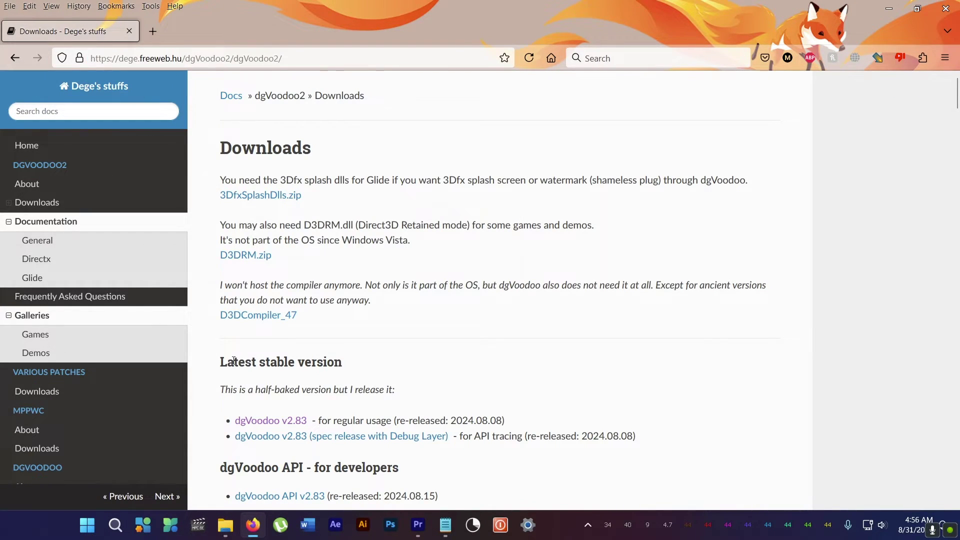
{"action": "scroll", "coordinate": [271, 354], "scroll_direction": "down", "scroll_amount": 3}
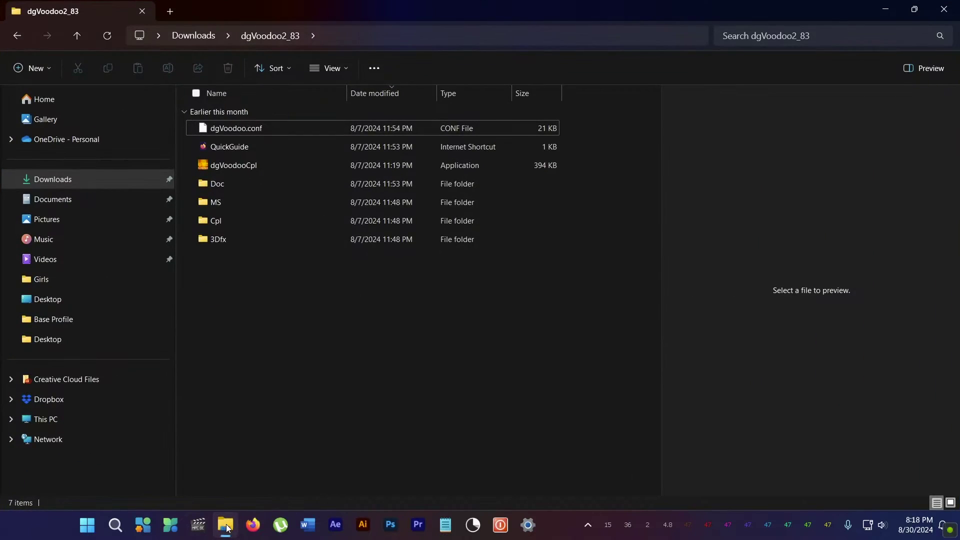
- Bring back the dgVoodoo2_83 folder and navigate into MS > x86
{"action": "left_click", "coordinate": [226, 526]}
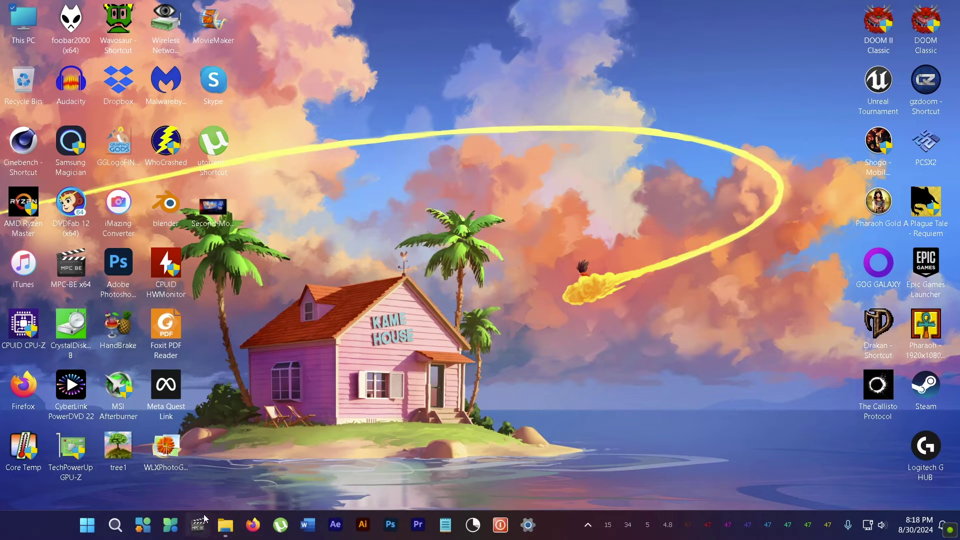
{"action": "left_click", "coordinate": [226, 525]}
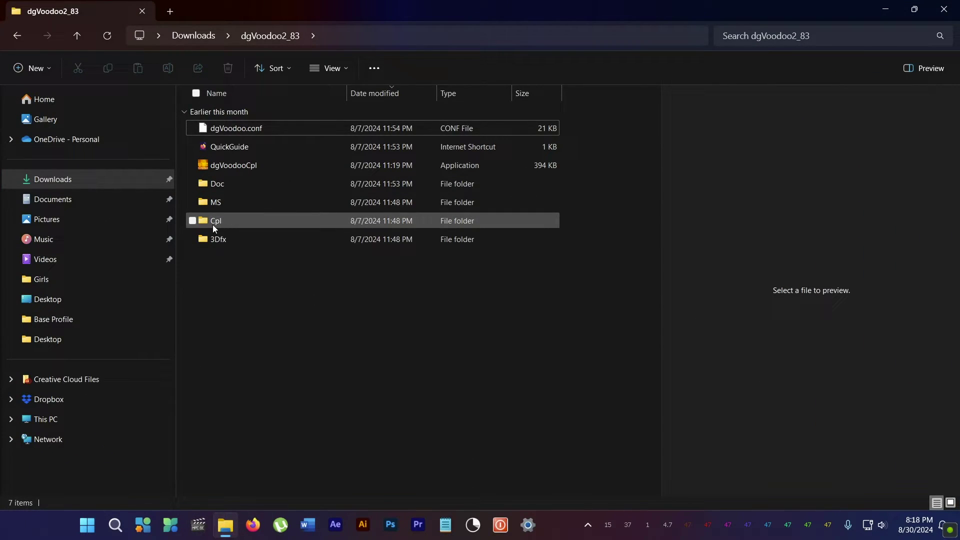
{"action": "double_click", "coordinate": [220, 203]}
{"action": "left_click", "coordinate": [213, 167]}
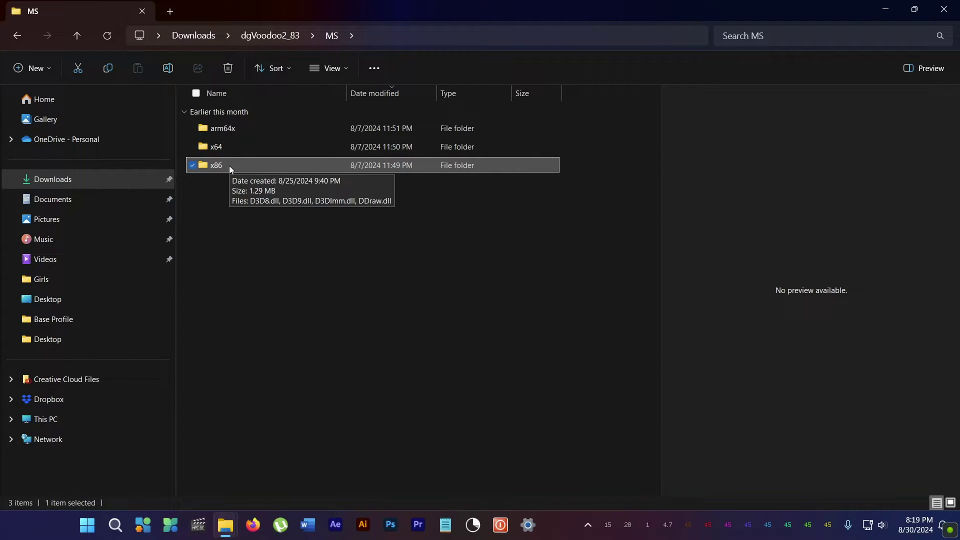
{"action": "double_click", "coordinate": [229, 166]}
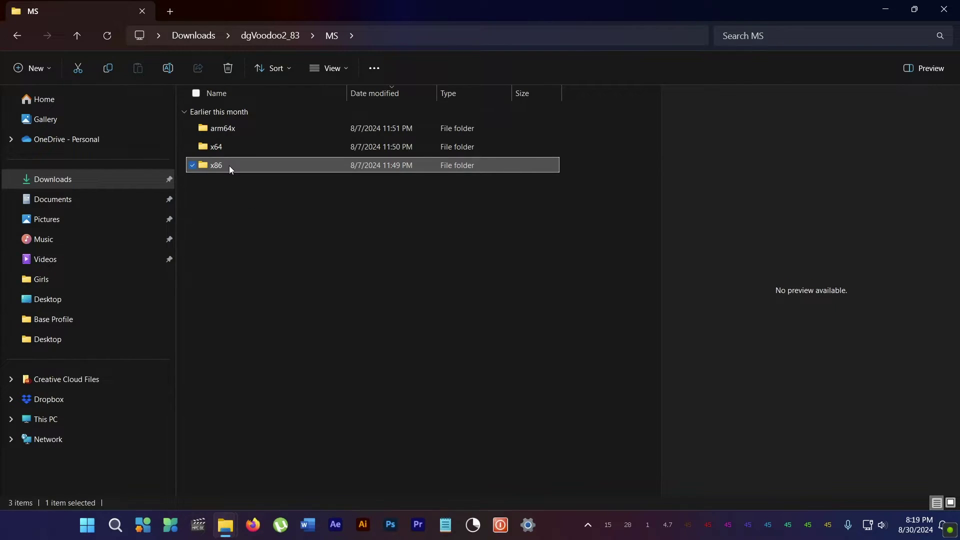
- Select all four x86 DLLs and drag them over to the Shogo folder window
{"action": "left_click", "coordinate": [195, 93]}
{"action": "left_click_drag", "start_coordinate": [211, 123], "coordinate": [265, 332]}
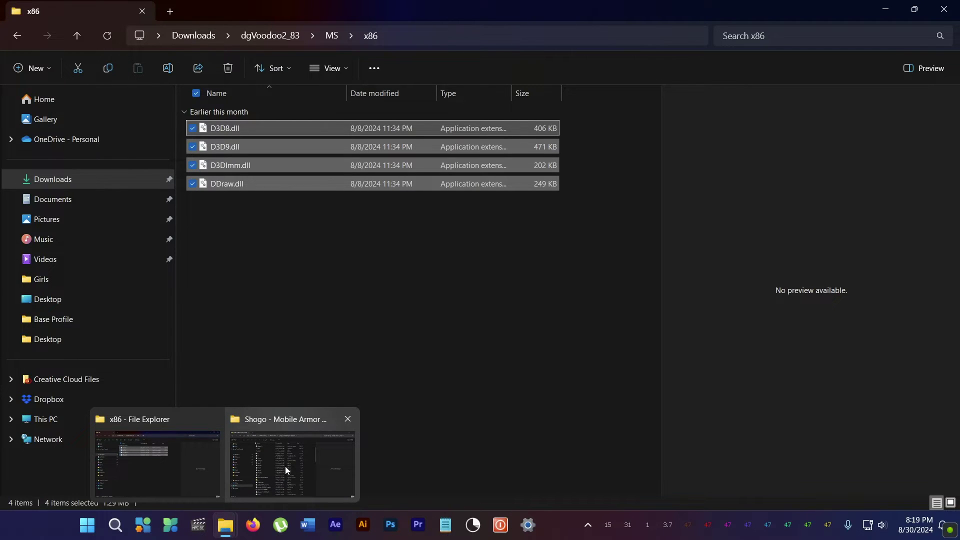
{"action": "left_click_drag", "start_coordinate": [285, 466], "coordinate": [289, 353]}
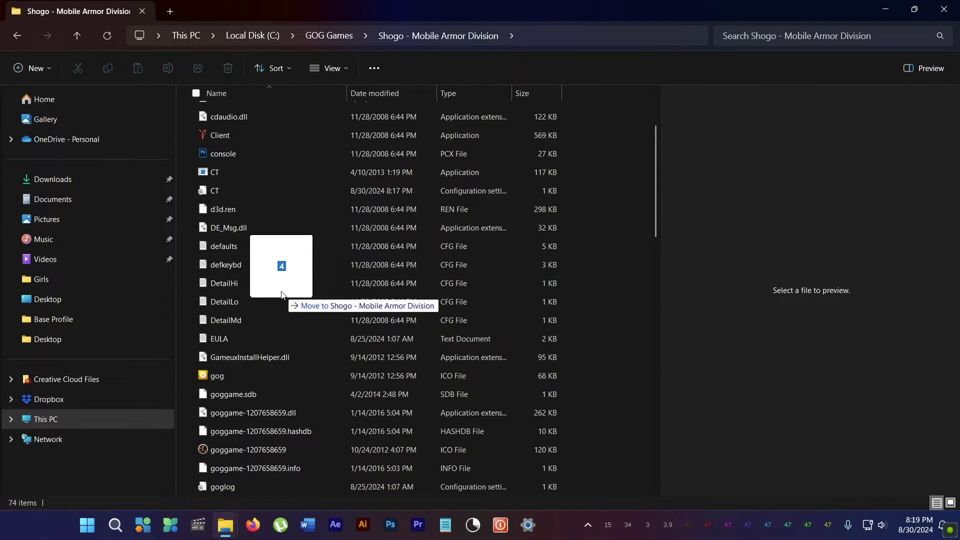
- Drop the four DLLs into the Shogo install folder and return to dgVoodoo2_83
{"action": "left_click_drag", "start_coordinate": [281, 292], "coordinate": [281, 294]}
{"action": "key", "text": "alt+Tab"}
{"action": "left_click", "coordinate": [230, 166]}
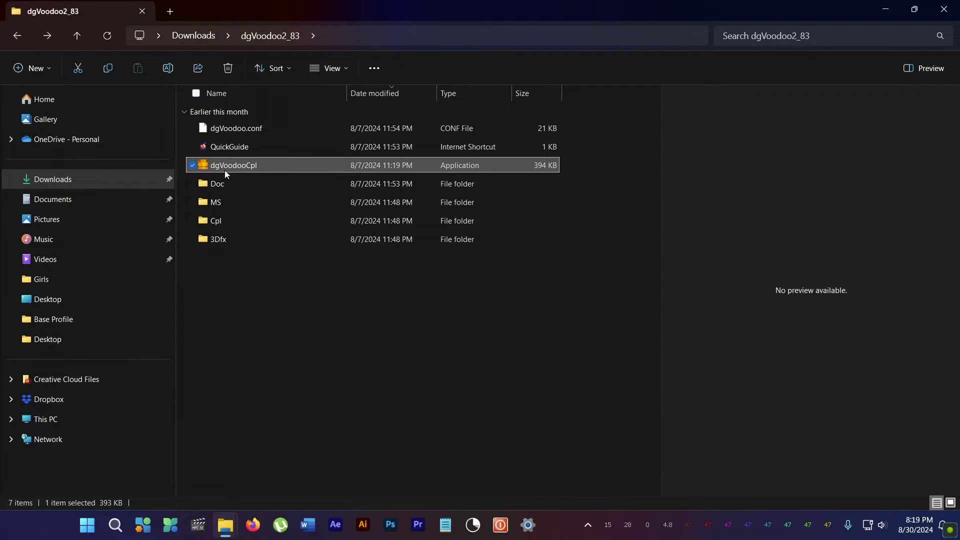
- Move dgVoodooCpl into the Shogo install folder
{"action": "left_click_drag", "start_coordinate": [232, 166], "coordinate": [330, 441]}
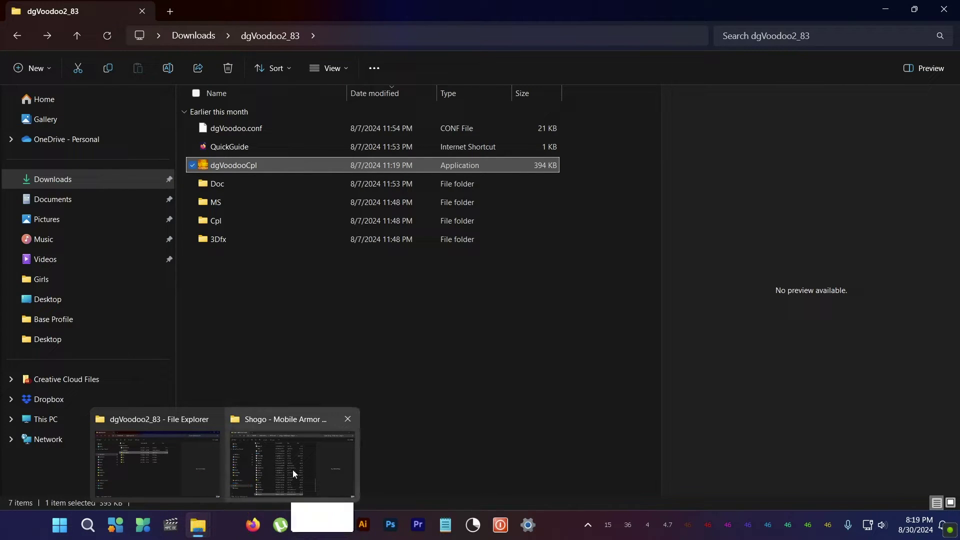
{"action": "left_click_drag", "start_coordinate": [292, 474], "coordinate": [264, 387]}
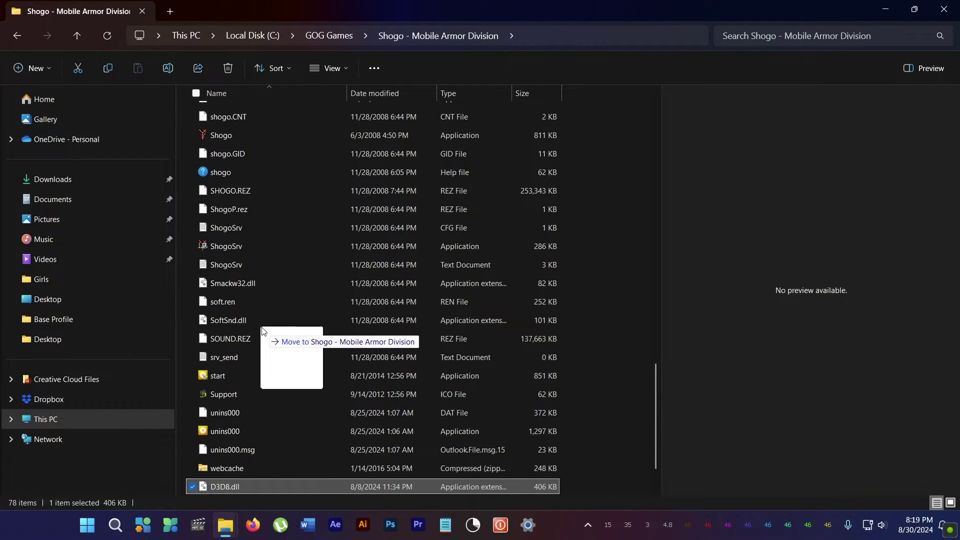
{"action": "left_click_drag", "start_coordinate": [261, 314], "coordinate": [262, 311]}
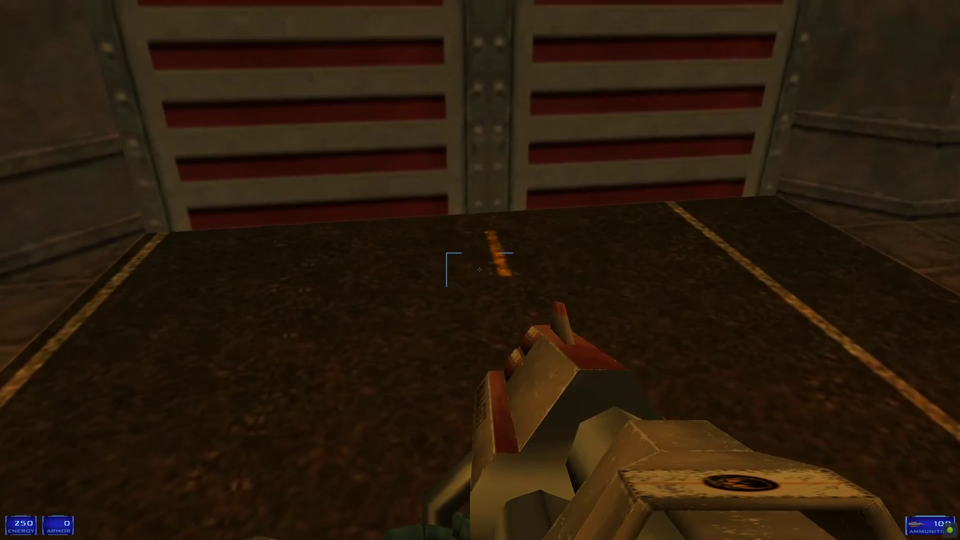
- Walk out into the city street and climb up to overlook it
{"action": "key", "text": "w"}
{"action": "key", "text": "w"}
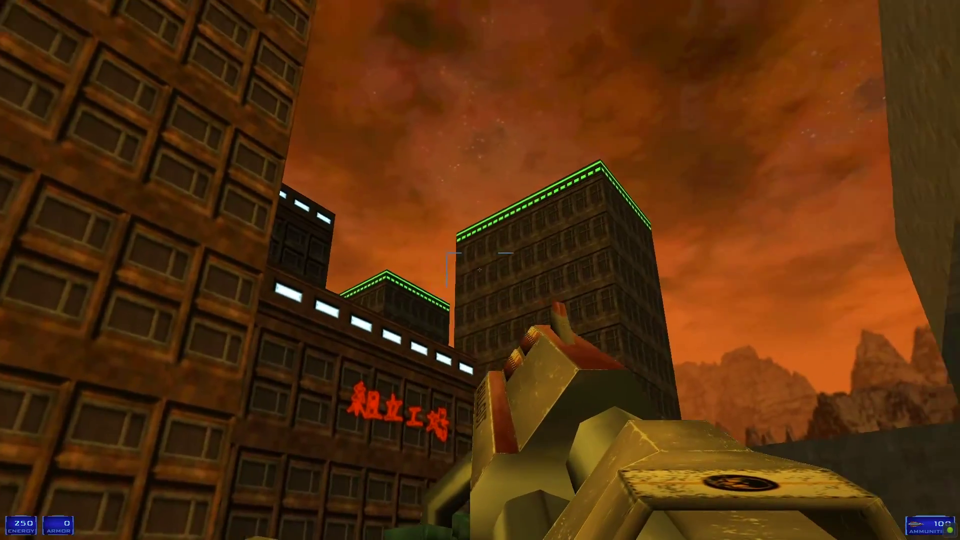
{"action": "key", "text": "w"}
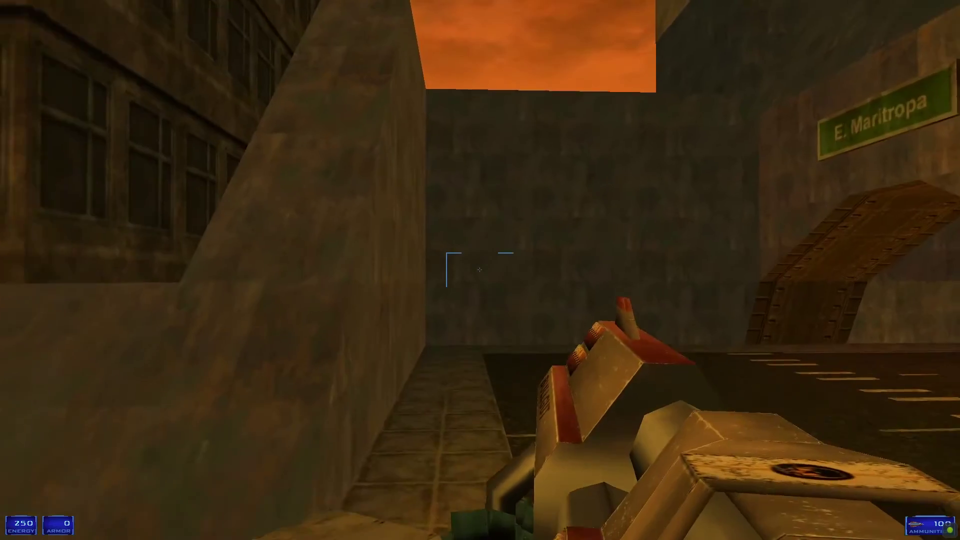
{"action": "key", "text": "w"}
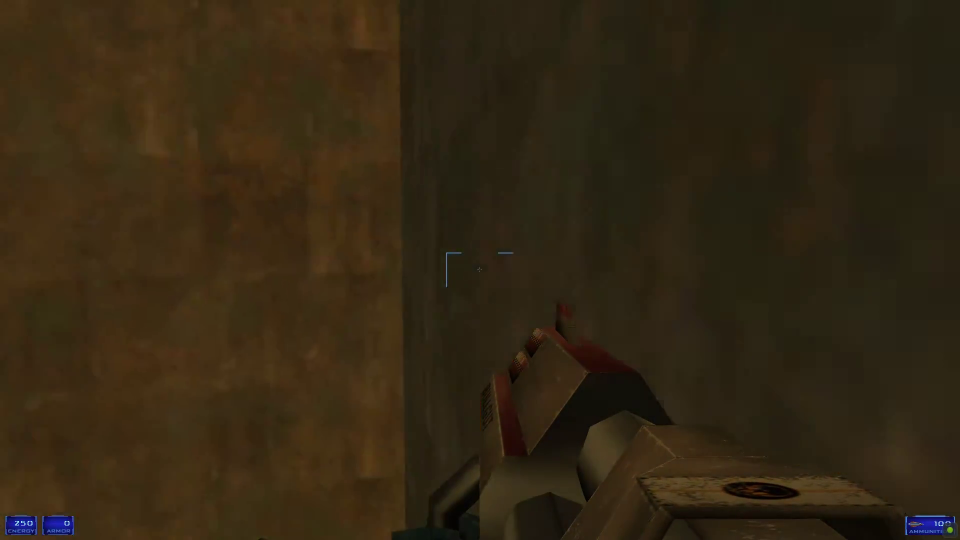
{"action": "key", "text": "w"}
{"action": "key", "text": "w"}
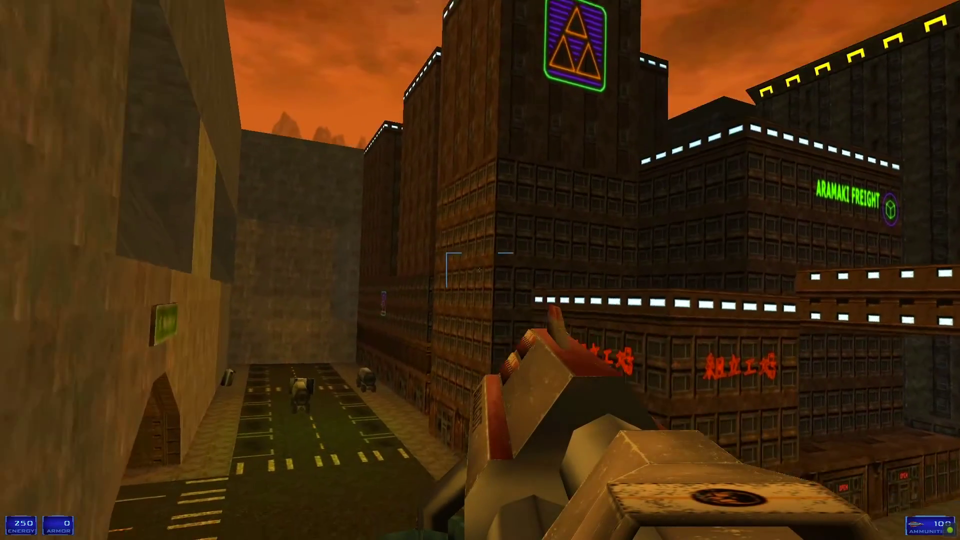
- Advance down the street, blow up the vehicle, and enter the dark broken doorway
{"action": "key", "text": "w"}
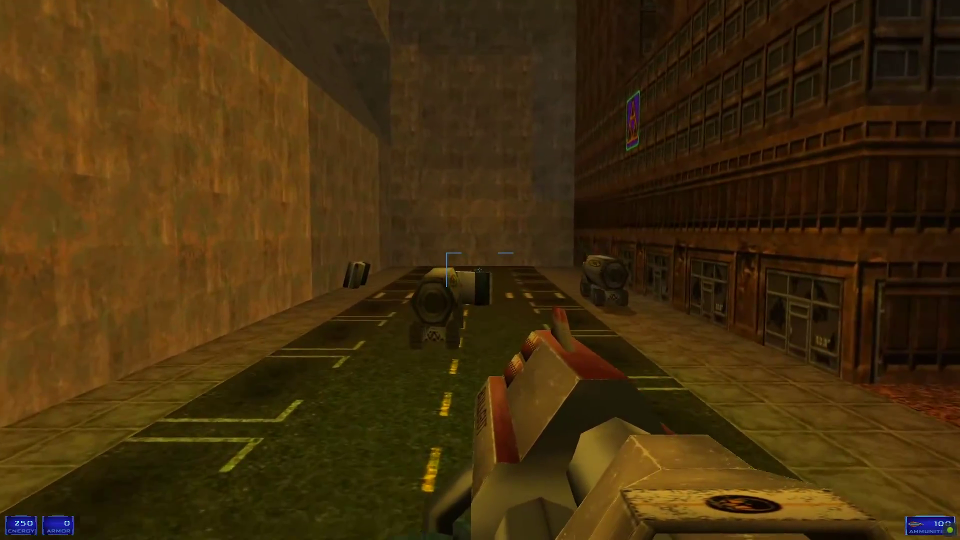
{"action": "key", "text": "w"}
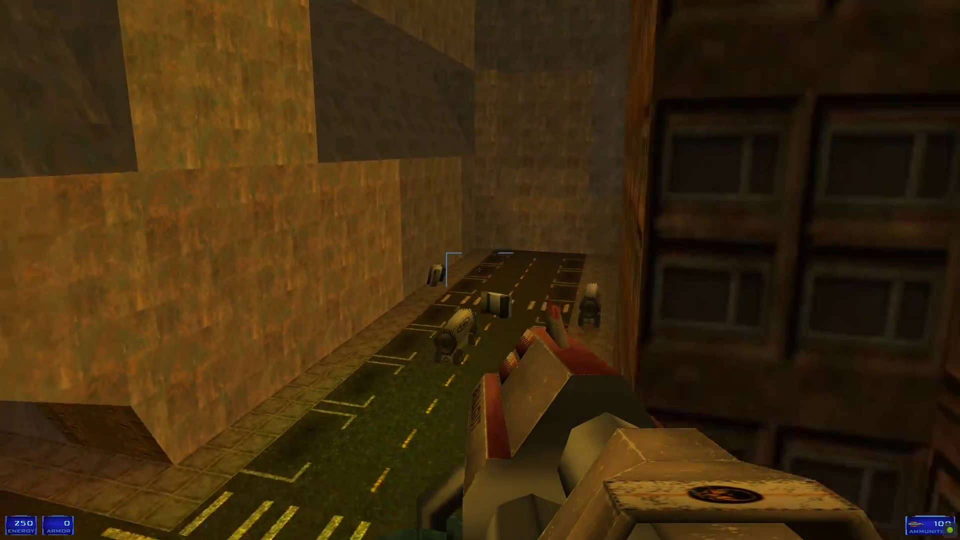
{"action": "left_click", "coordinate": [480, 270]}
{"action": "key", "text": "w"}
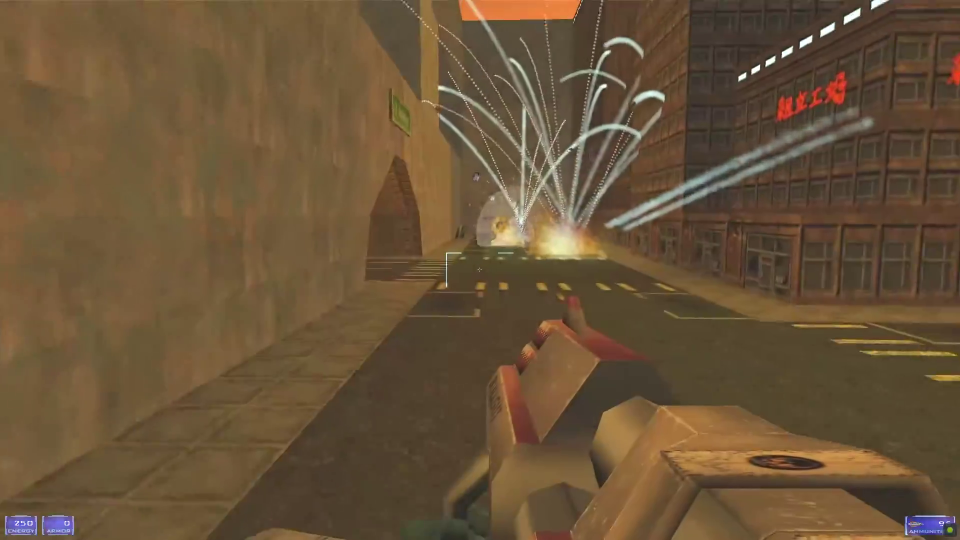
{"action": "key", "text": "w"}
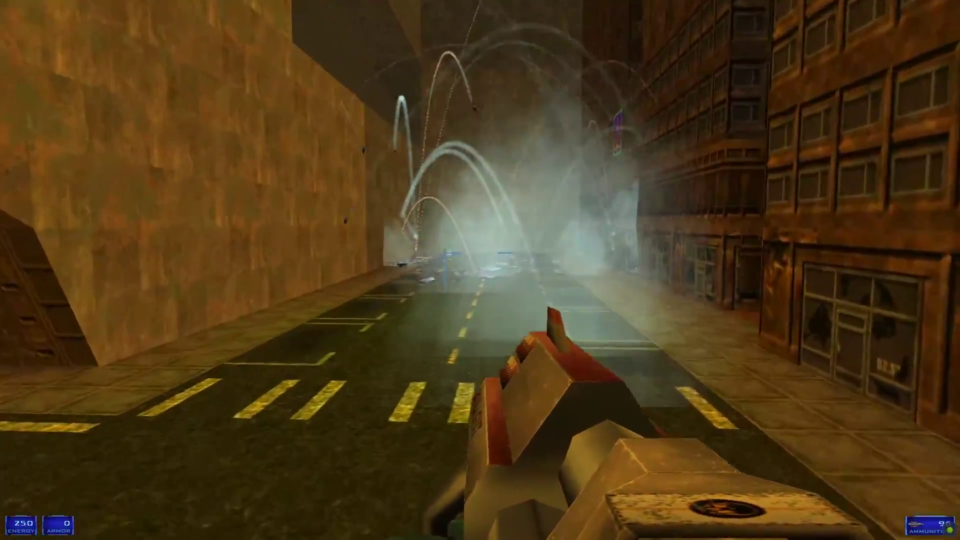
{"action": "key", "text": "w"}
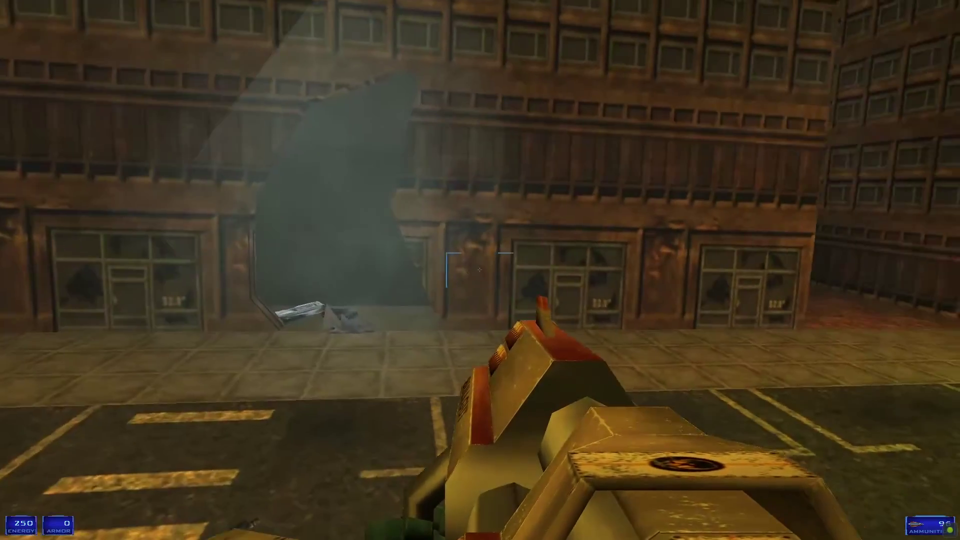
{"action": "key", "text": "w"}
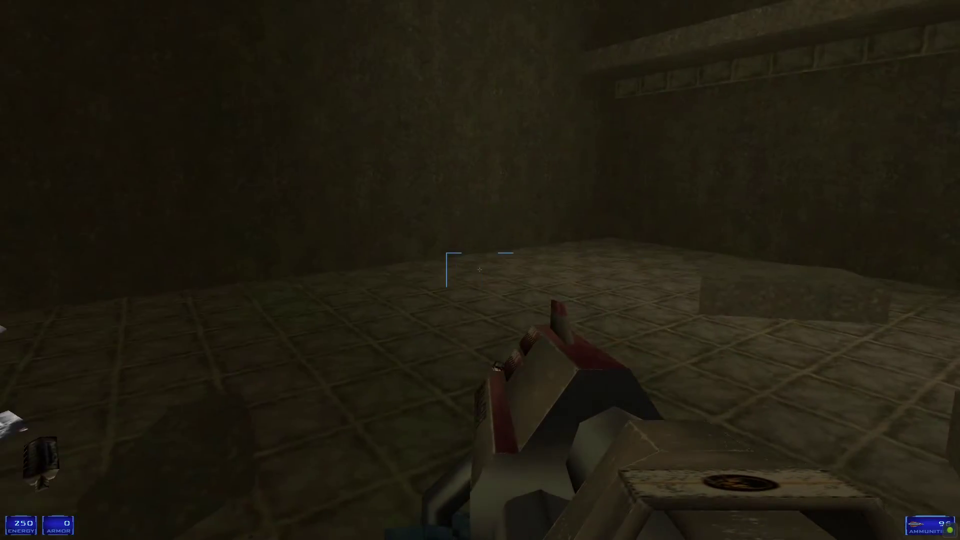
- Drop into the water pit, shoot the tunnel robots, and push into the long stone tunnel
{"action": "key", "text": "w"}
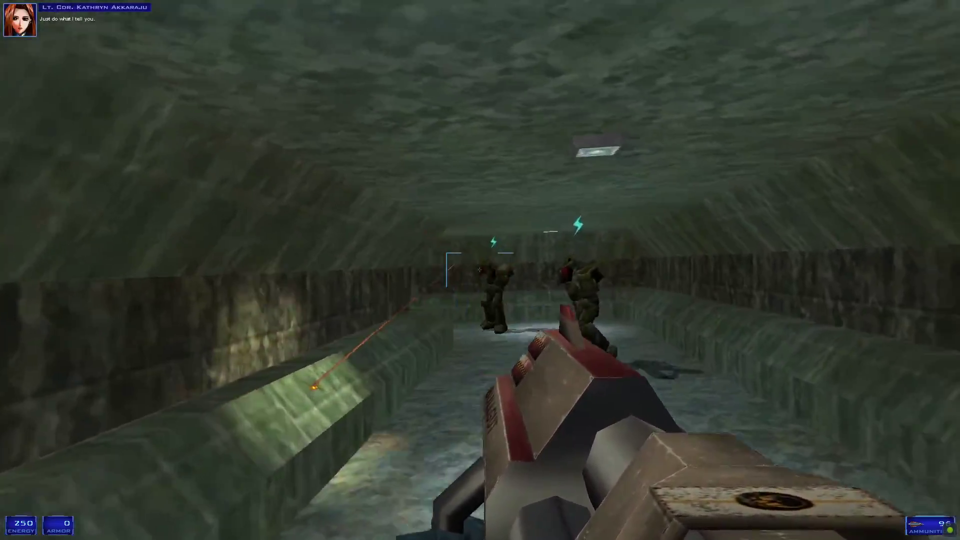
{"action": "left_click", "coordinate": [447, 270]}
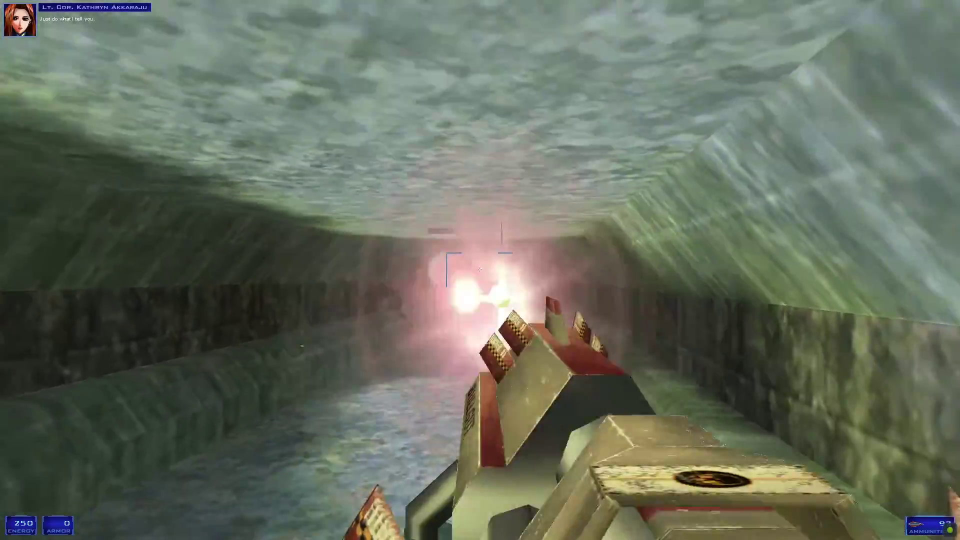
{"action": "key", "text": "w"}
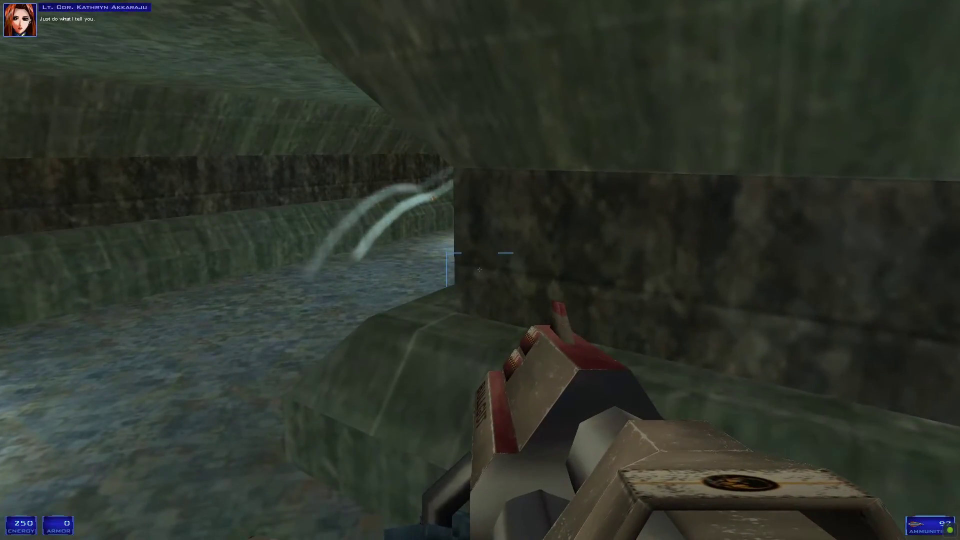
{"action": "key", "text": "w"}
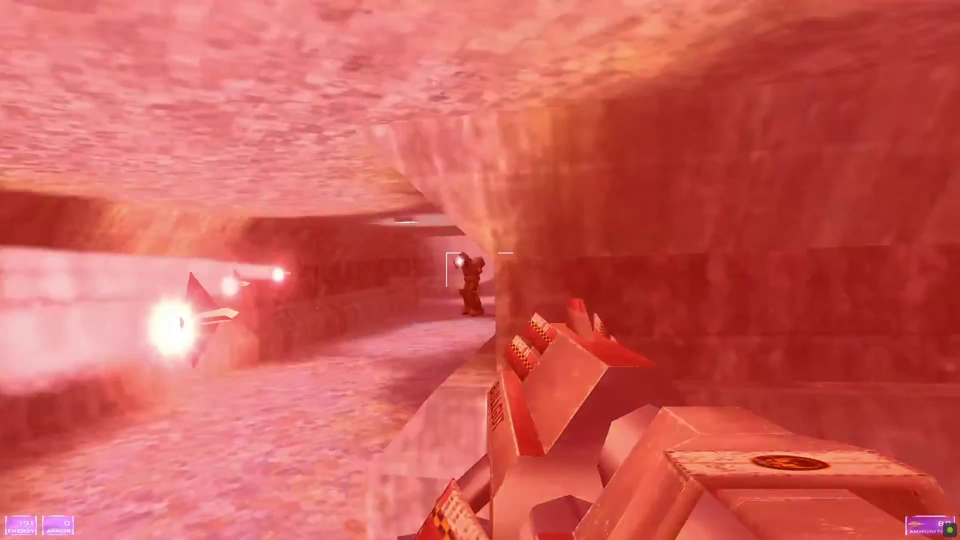
{"action": "left_click", "coordinate": [480, 270]}
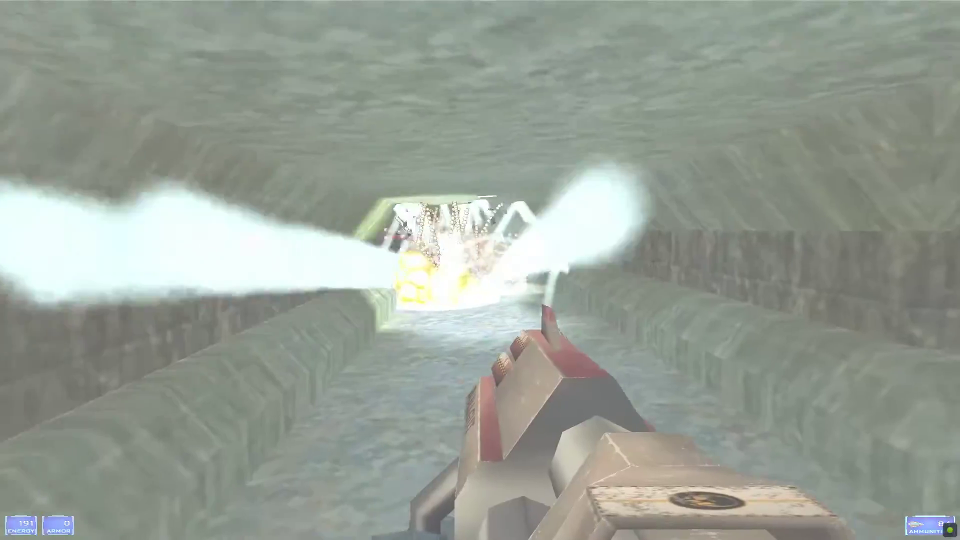
{"action": "key", "text": "w"}
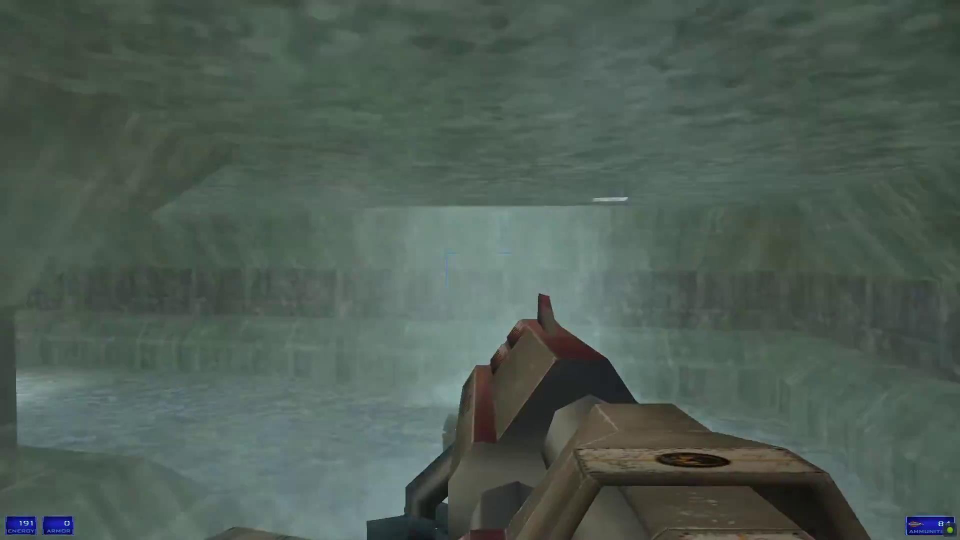
{"action": "key", "text": "w"}
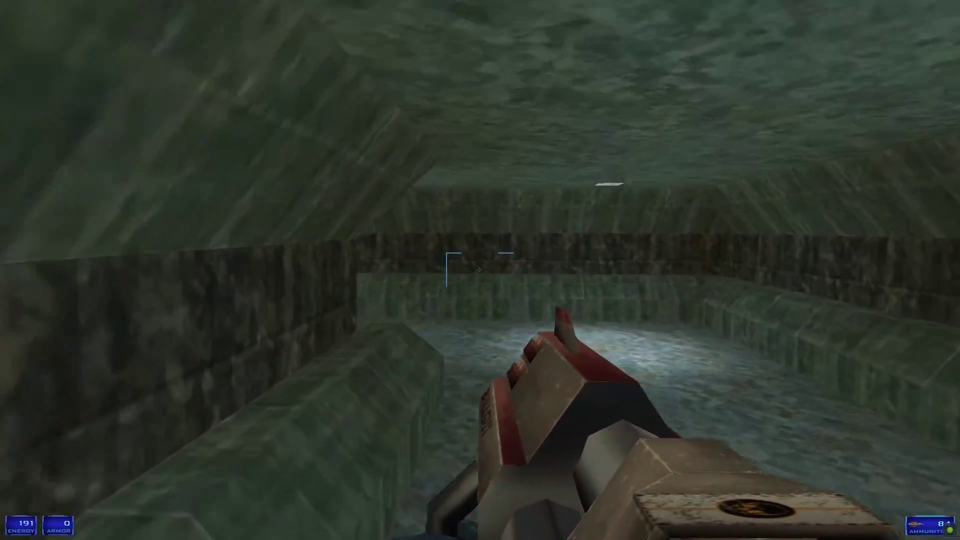